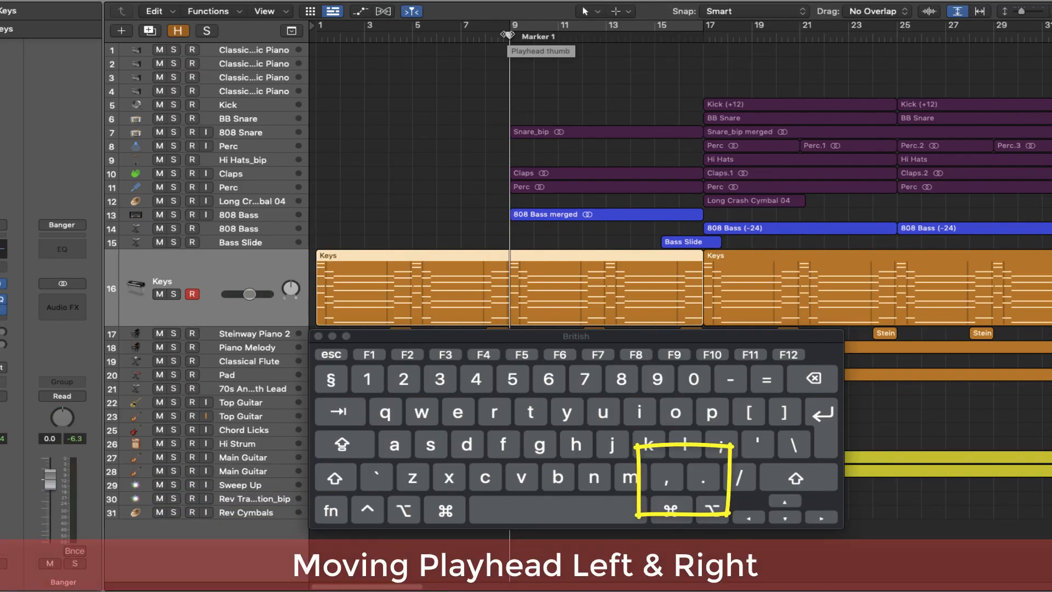
- Move the playhead forward and backward in one-bar steps around Marker 1, finishing at bar 9
key("comma")
key("period")
key("period")
key("period")
key("period")
key("period")
key("period")
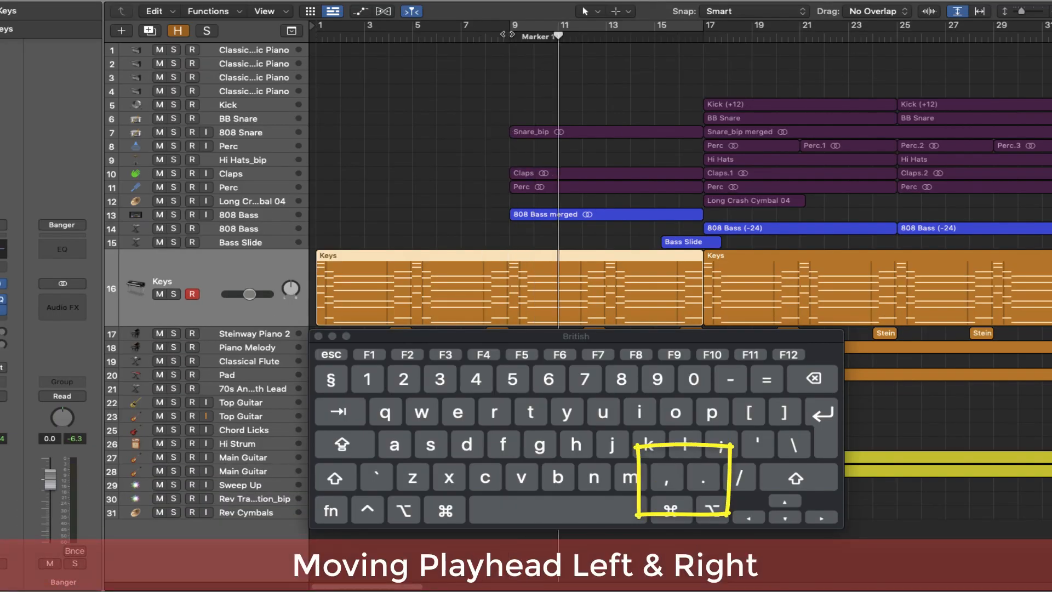
key("period")
key("comma")
key("comma")
key("comma")
key("comma")
key("comma")
key("comma")
key("comma")
key("comma")
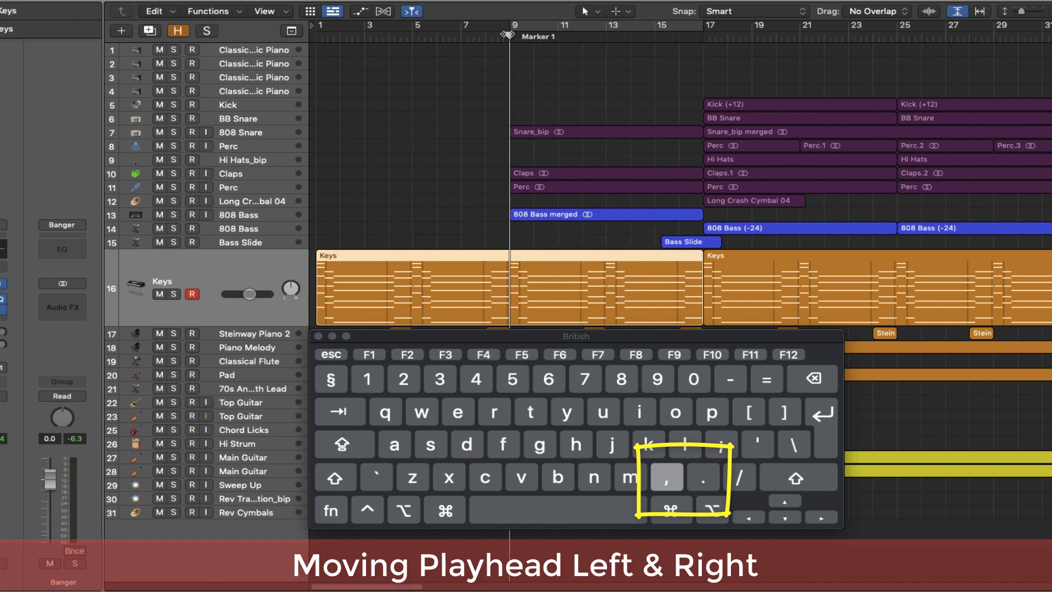
key("comma")
key("period")
key("period")
key("period")
key("period")
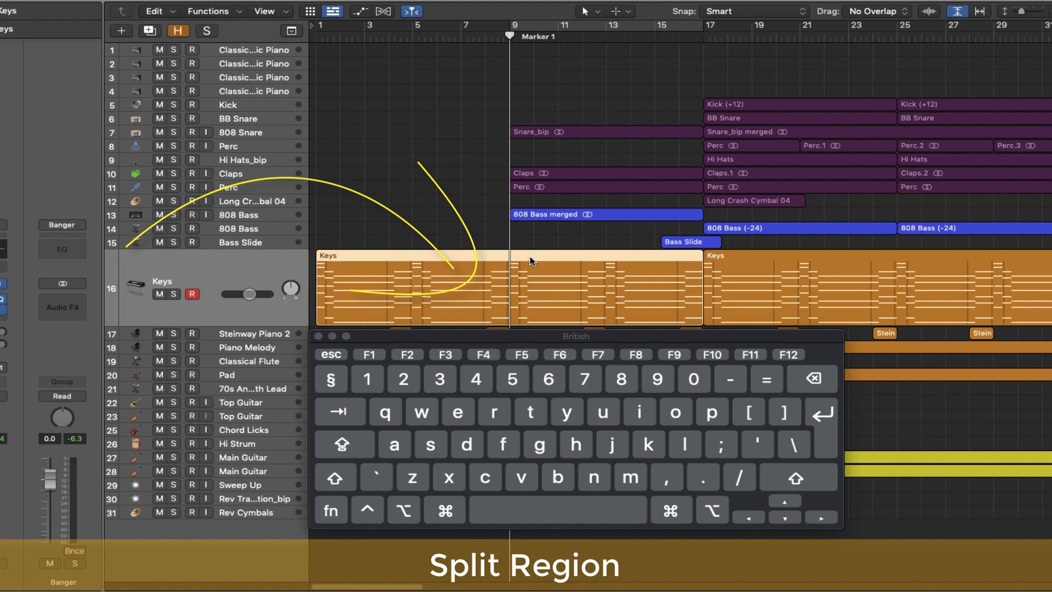
- Split the first Keys region at the playhead on bar 9, and undo the split
key("super")
key("super+t")
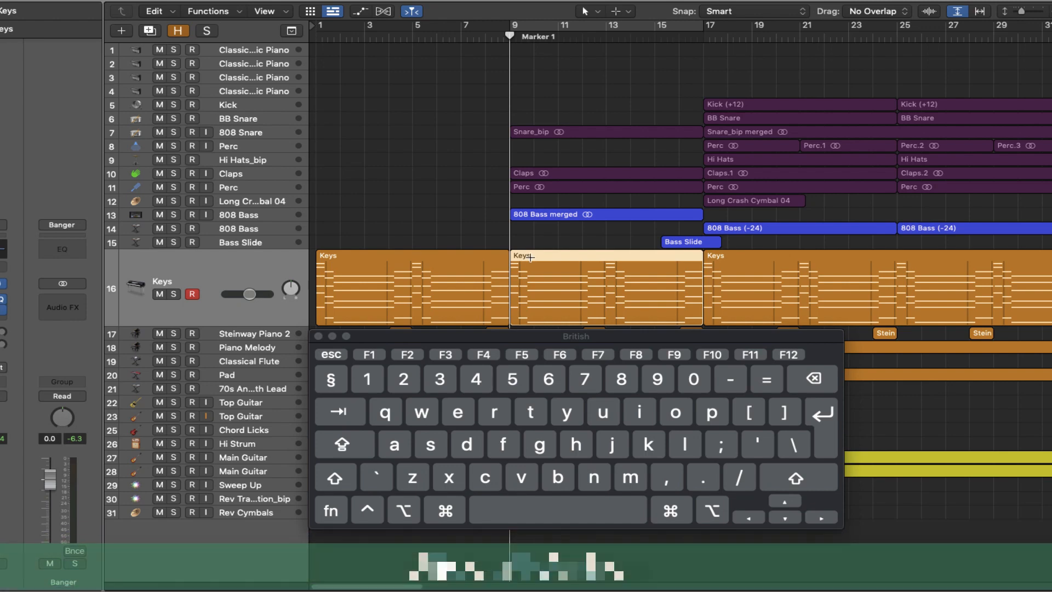
key("super")
key("super+z")
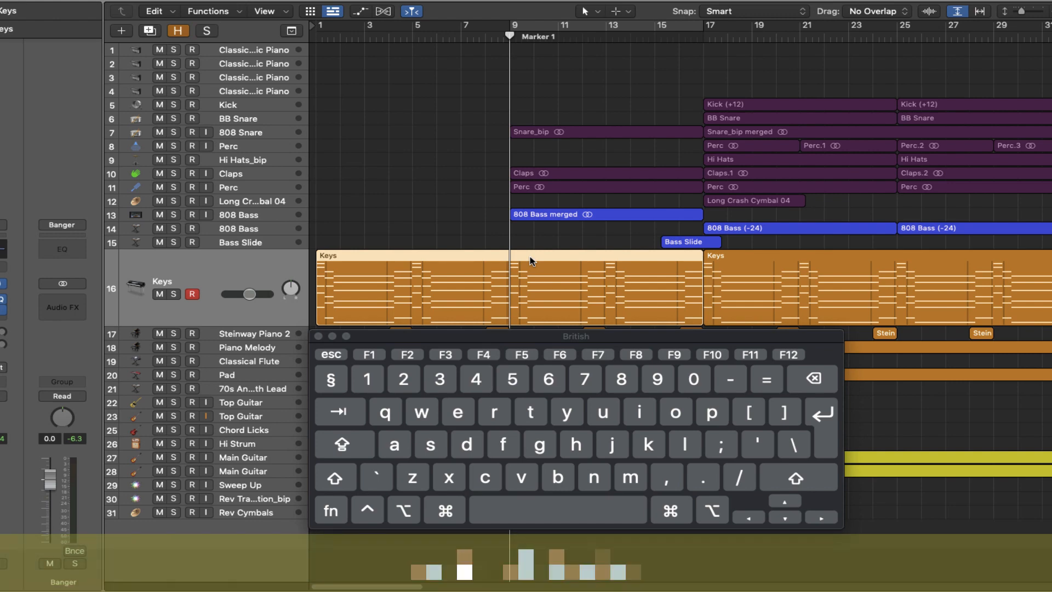
- Mute and unmute the first Keys region, and solo and unsolo the same region
key("ctrl+m")
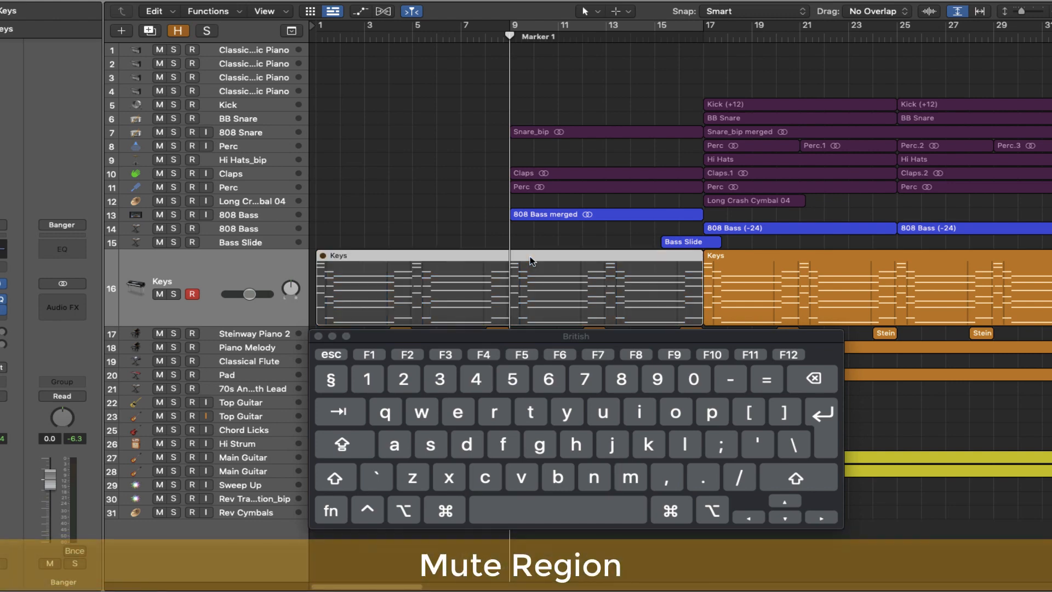
key("ctrl+m")
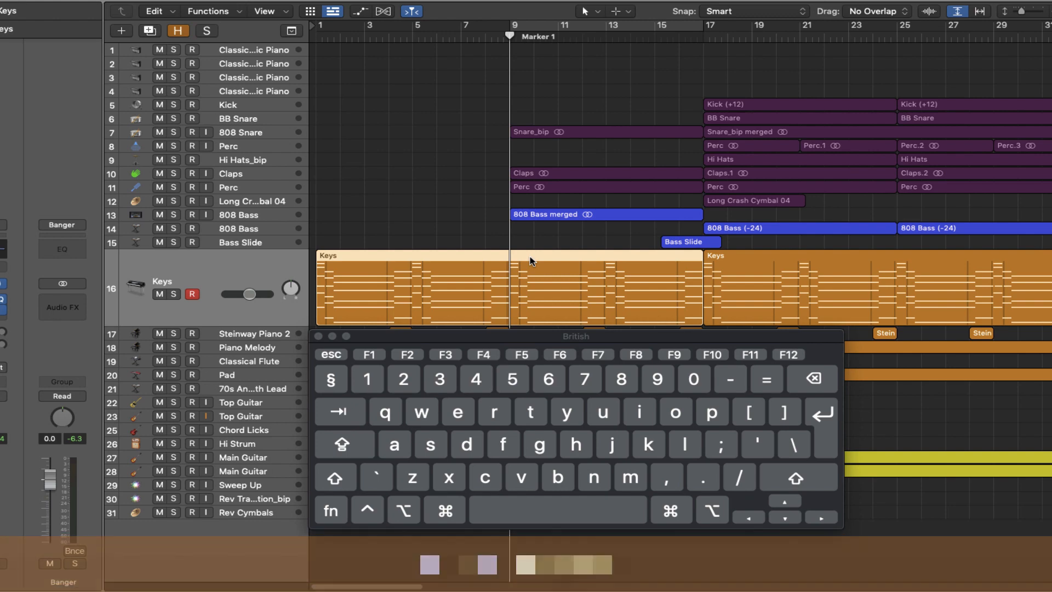
key("ctrl+s")
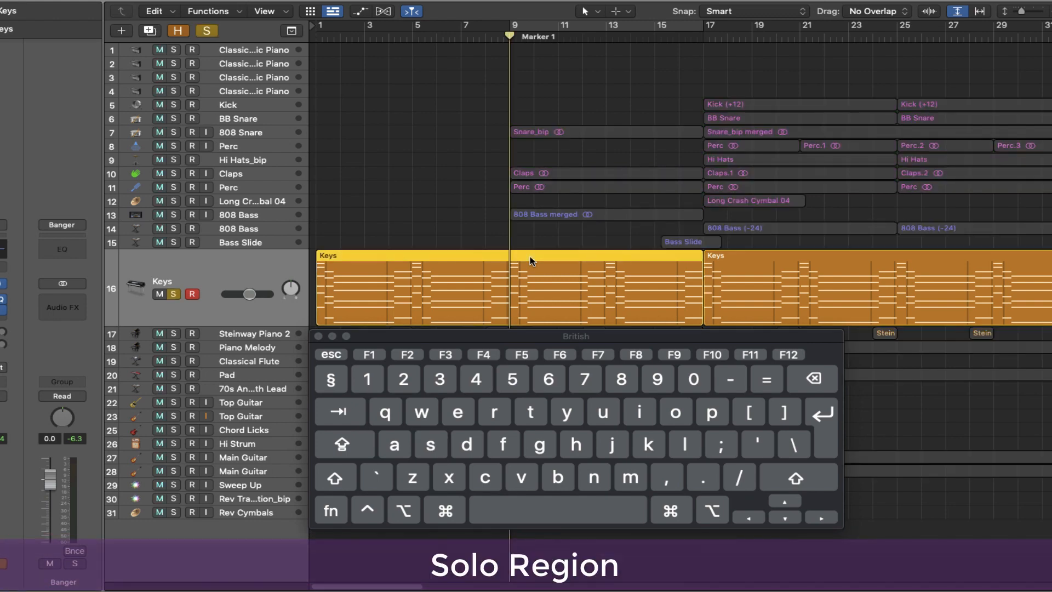
key("ctrl+s")
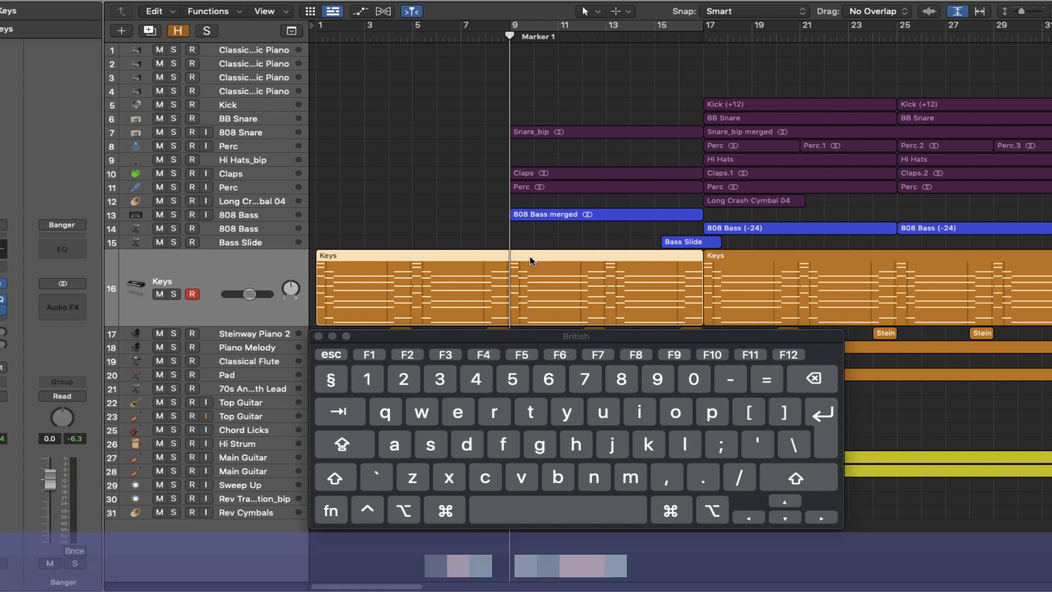
- Undo the quantization of the first Keys region
key("super")
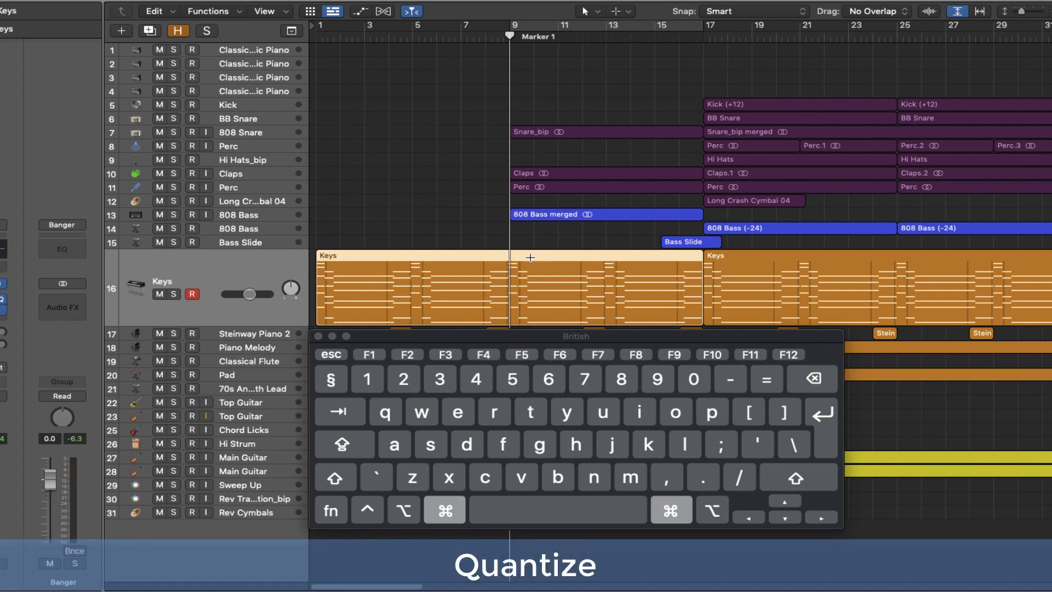
key("super+z")
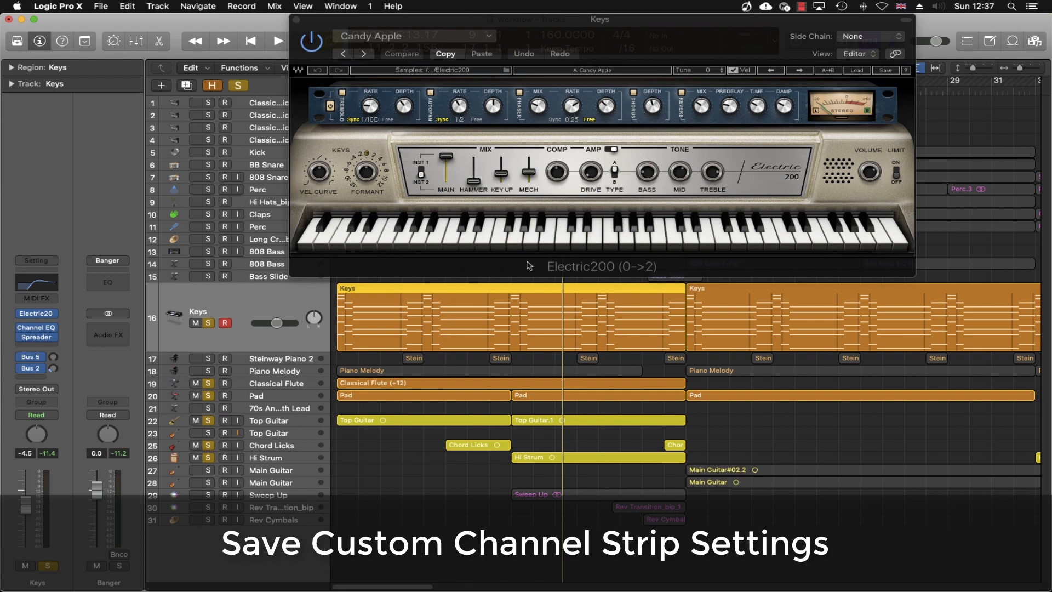
- Stop playback, and in the Electric200 tone section set Bass to -32.0 and raise Treble
key("space")
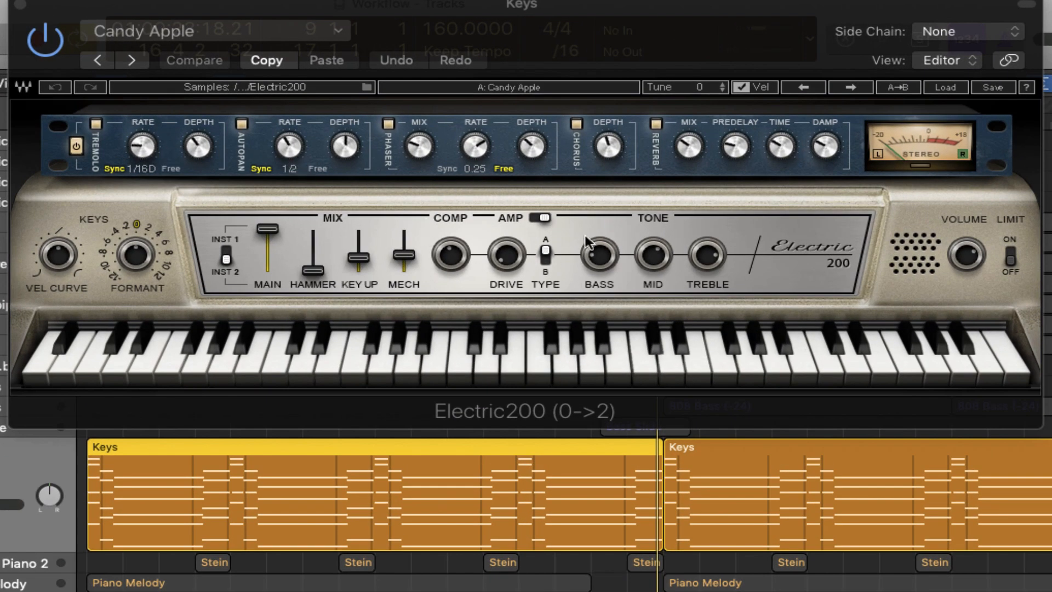
left_click_drag(587, 233, 587, 263)
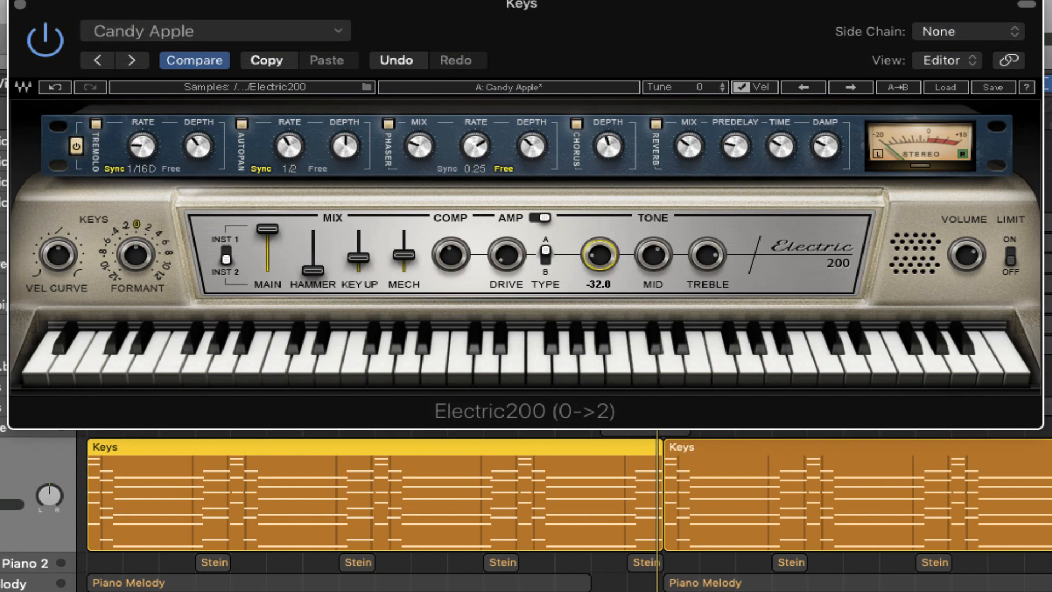
left_click_drag(707, 254, 694, 220)
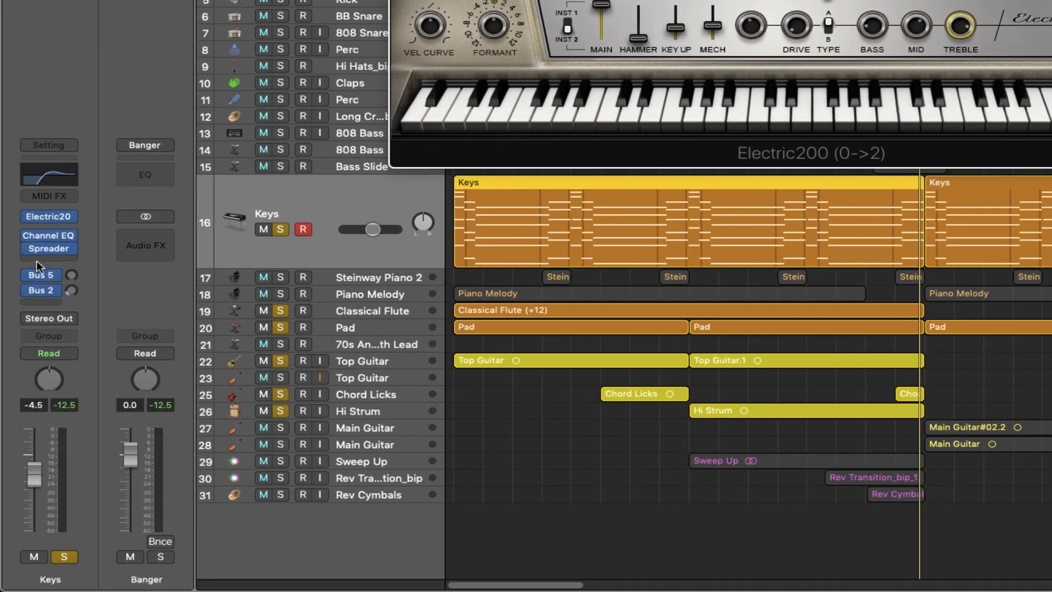
- Examine the Channel EQ and Spreader settings on the Keys channel strip, closing each plug-in window
left_click(48, 235)
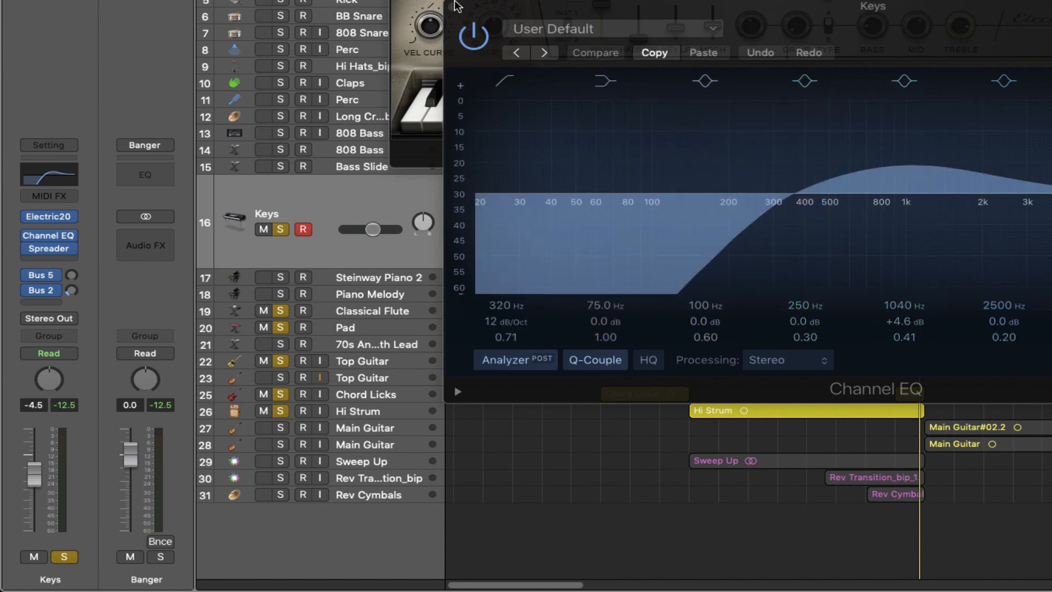
left_click(453, 7)
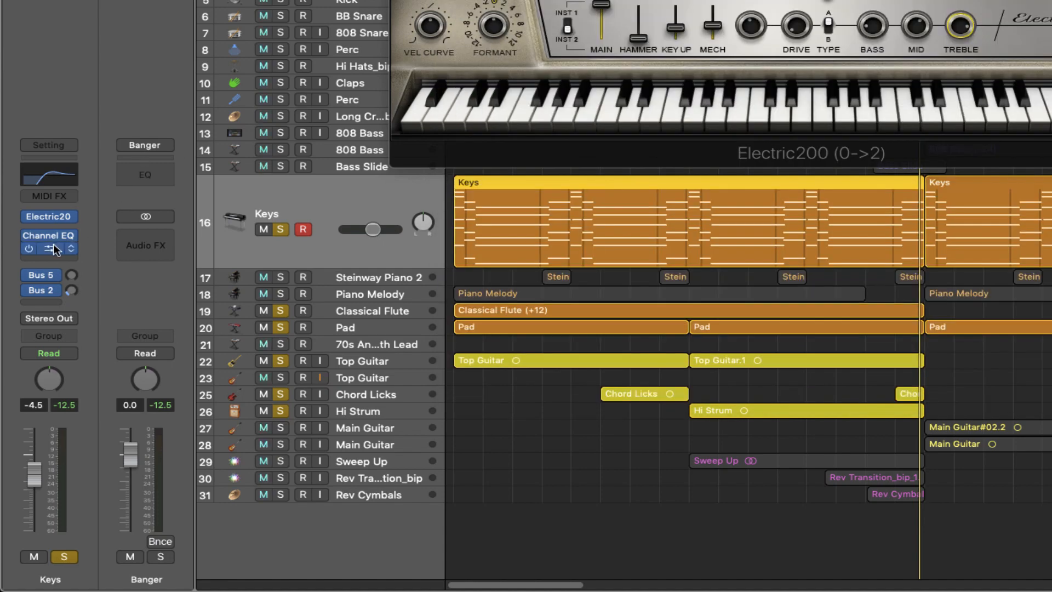
left_click(53, 249)
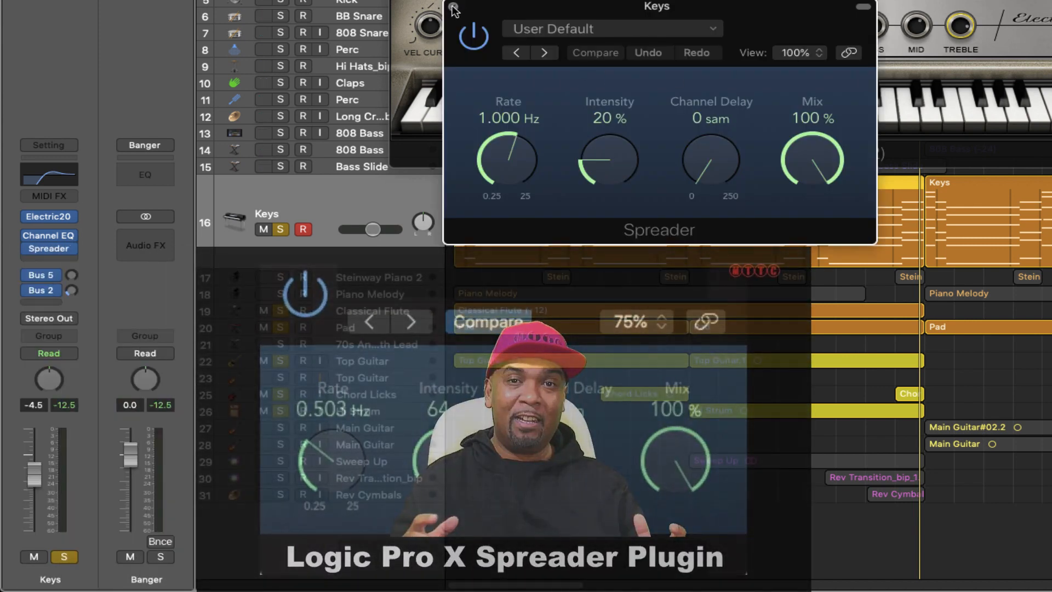
left_click(452, 8)
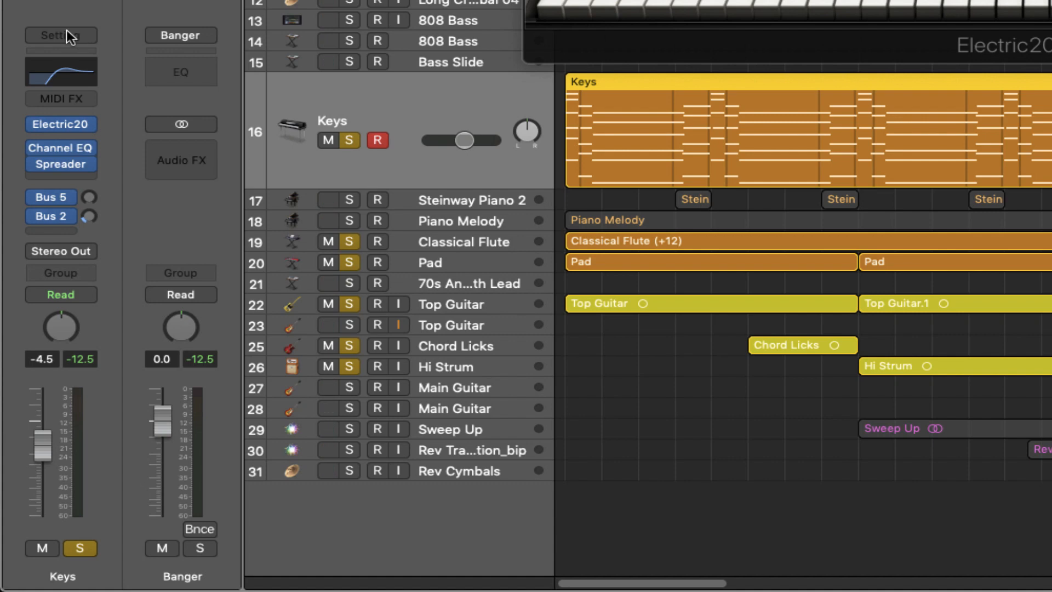
- Save the Keys track's channel strip setting as "Waves EP" in the Instrument folder
left_click(67, 31)
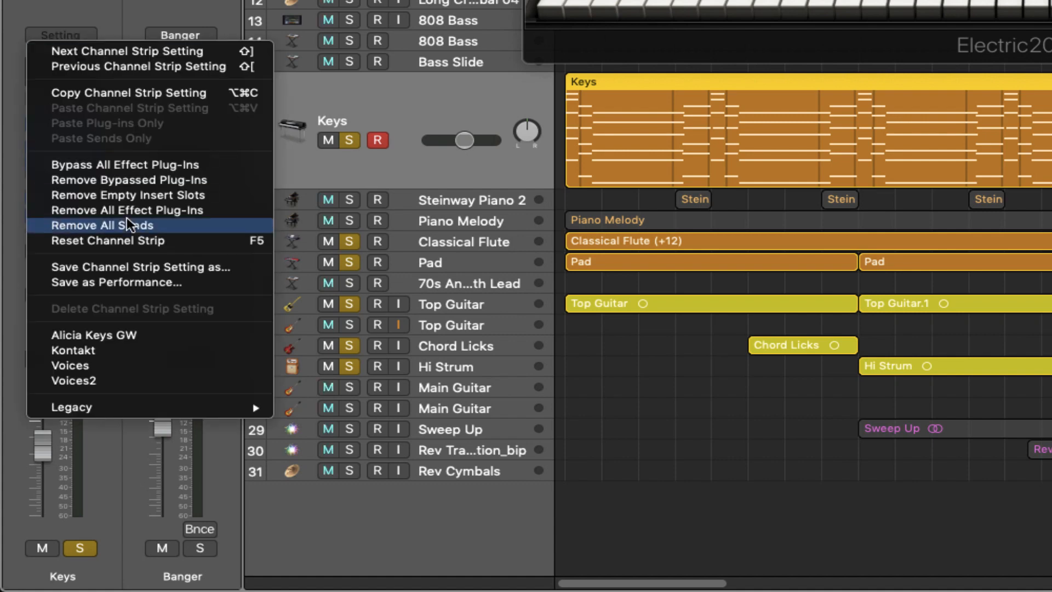
left_click(142, 265)
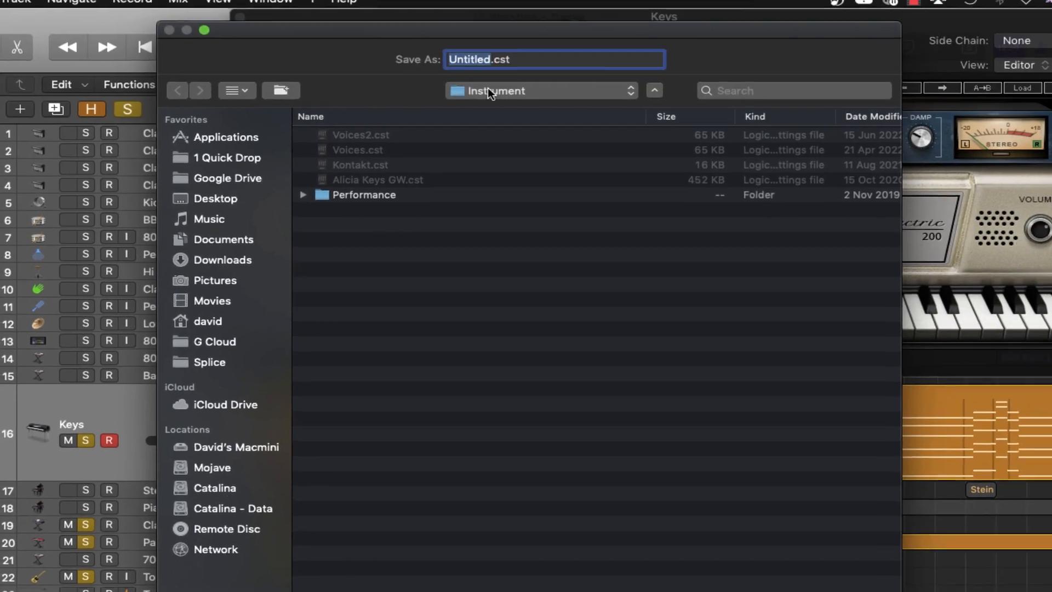
type("Waves E")
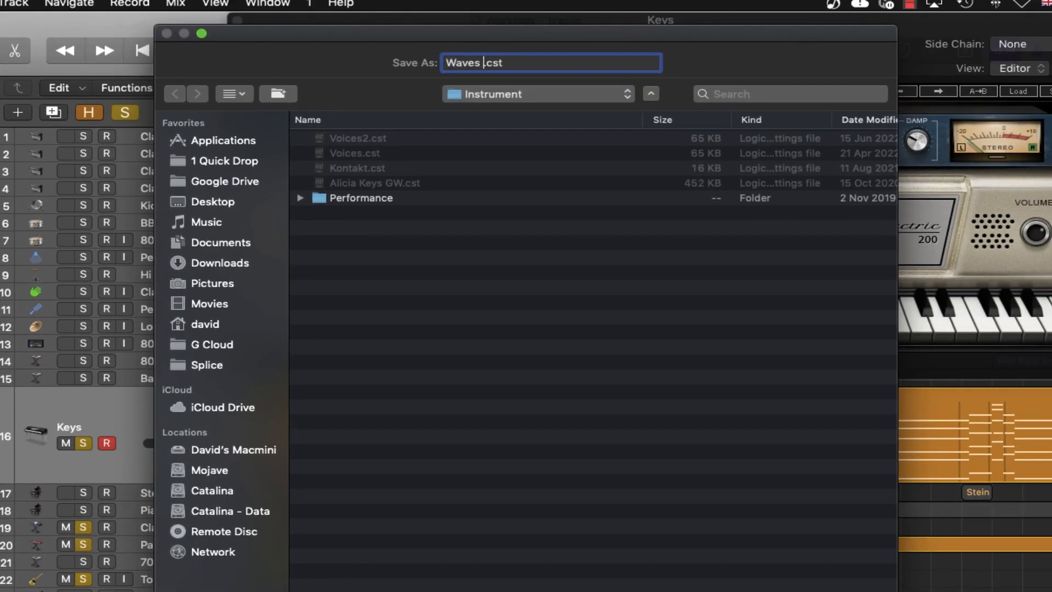
type("P")
key("Return")
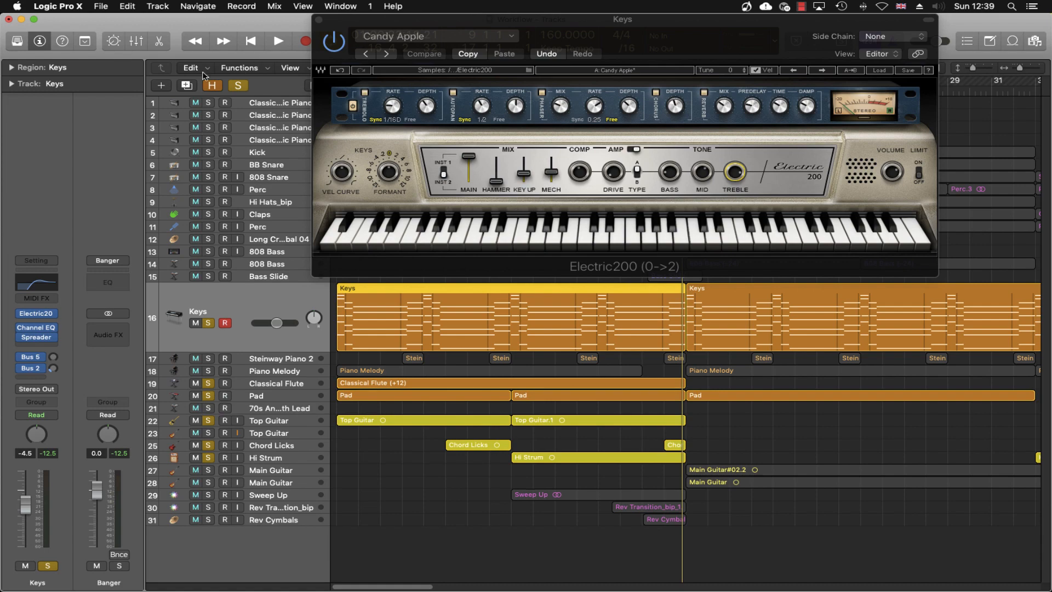
- Create one new software instrument track with the default patch
left_click(161, 87)
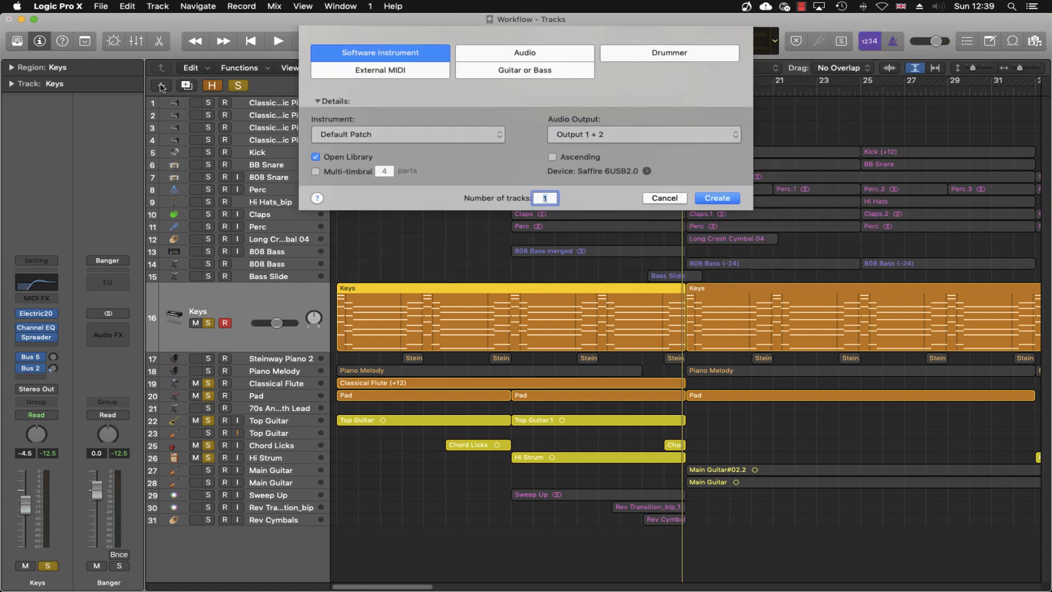
left_click(711, 198)
left_click(196, 327)
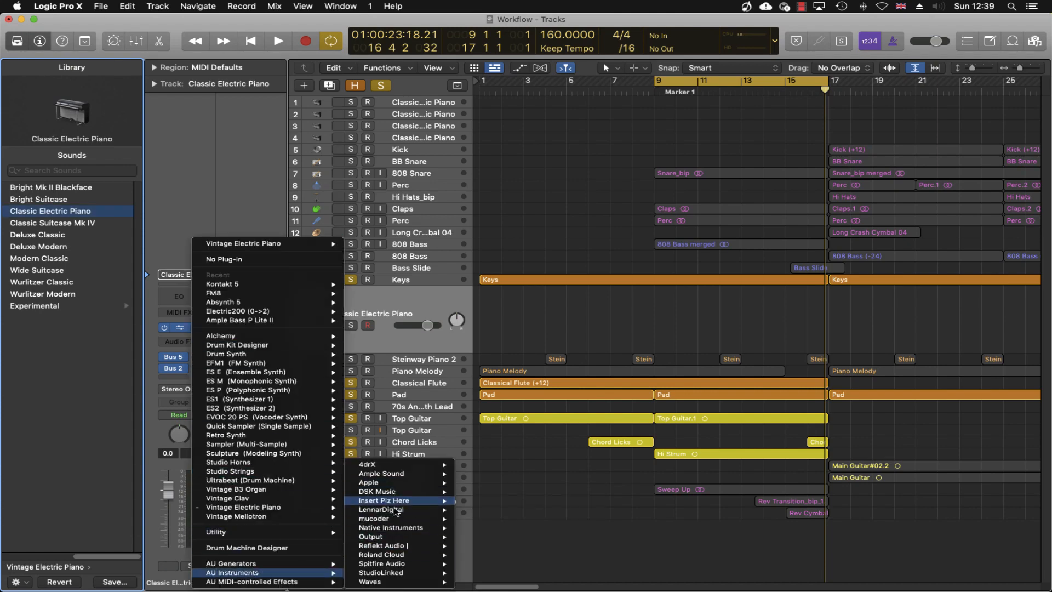
mouse_move(406, 582)
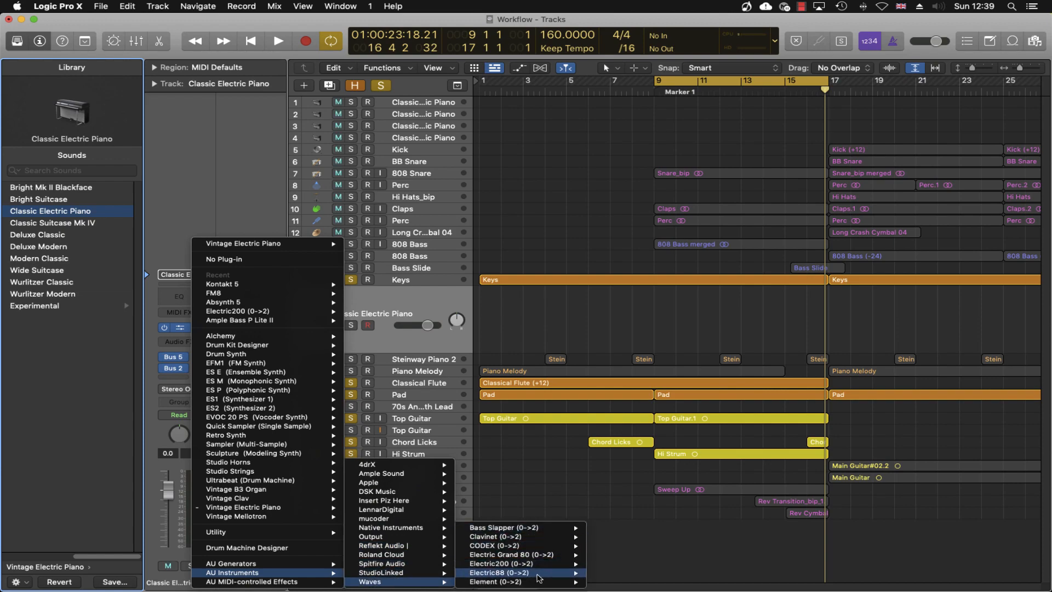
left_click(176, 189)
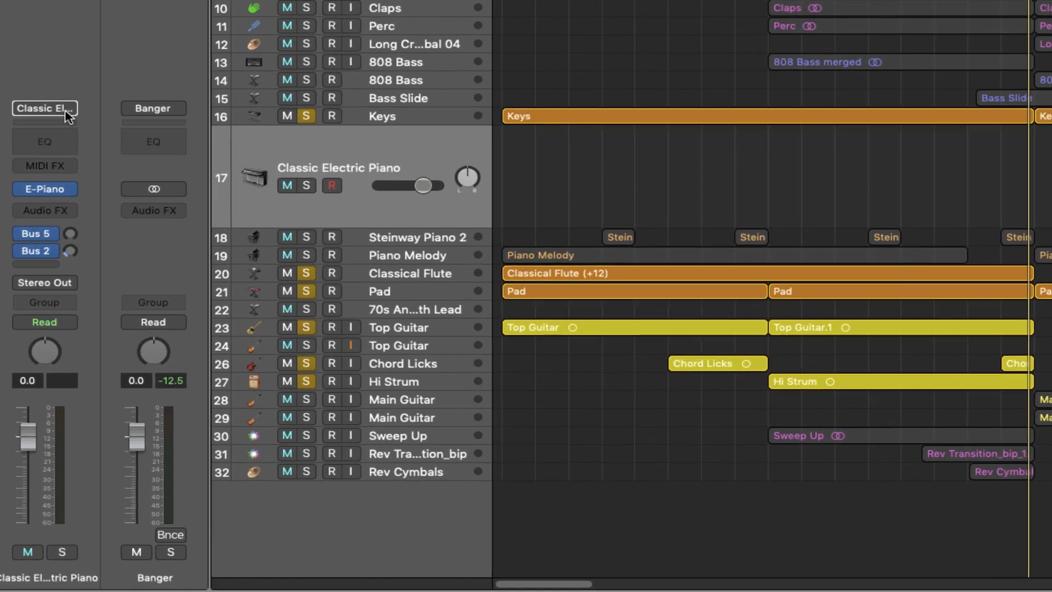
- Load the saved Waves EP channel strip setting onto the new Classic Electric Piano track
left_click(195, 276)
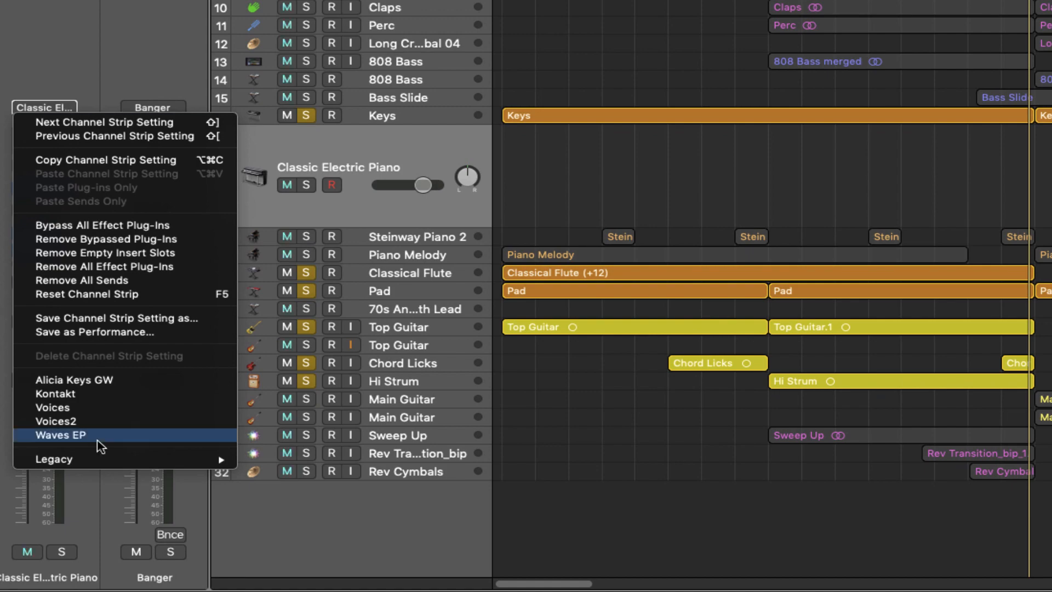
left_click(60, 435)
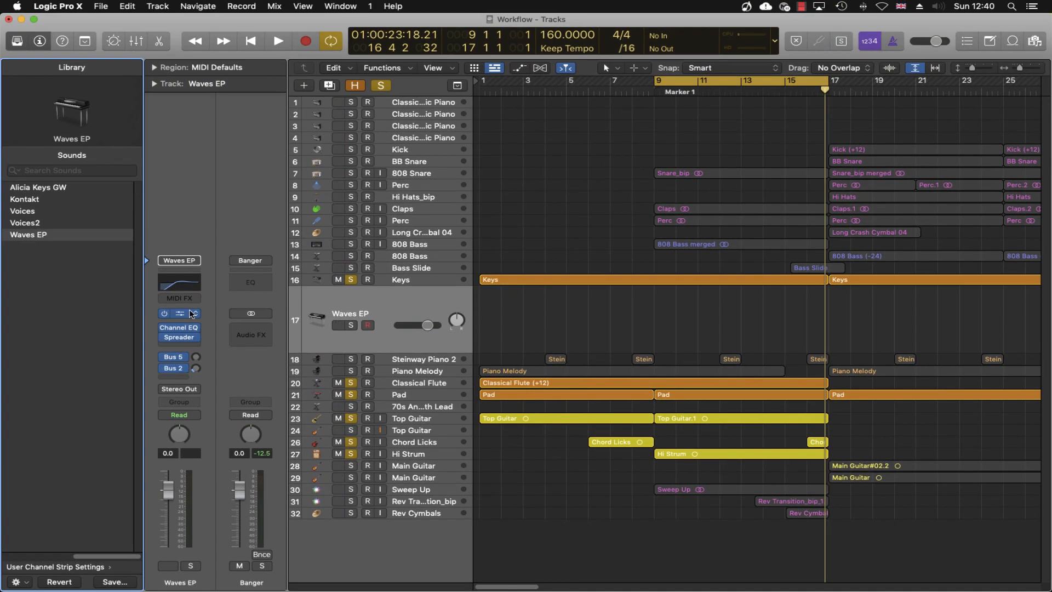
left_click(191, 314)
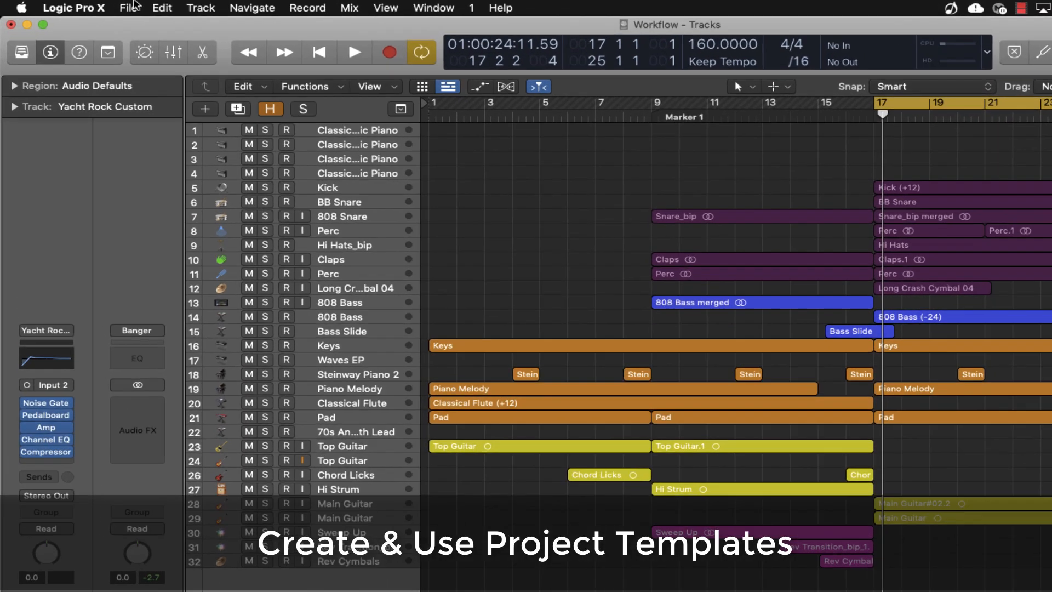
- Start a new project from the 90s Hip Hop Production template in My Templates, closing the current project
left_click(102, 6)
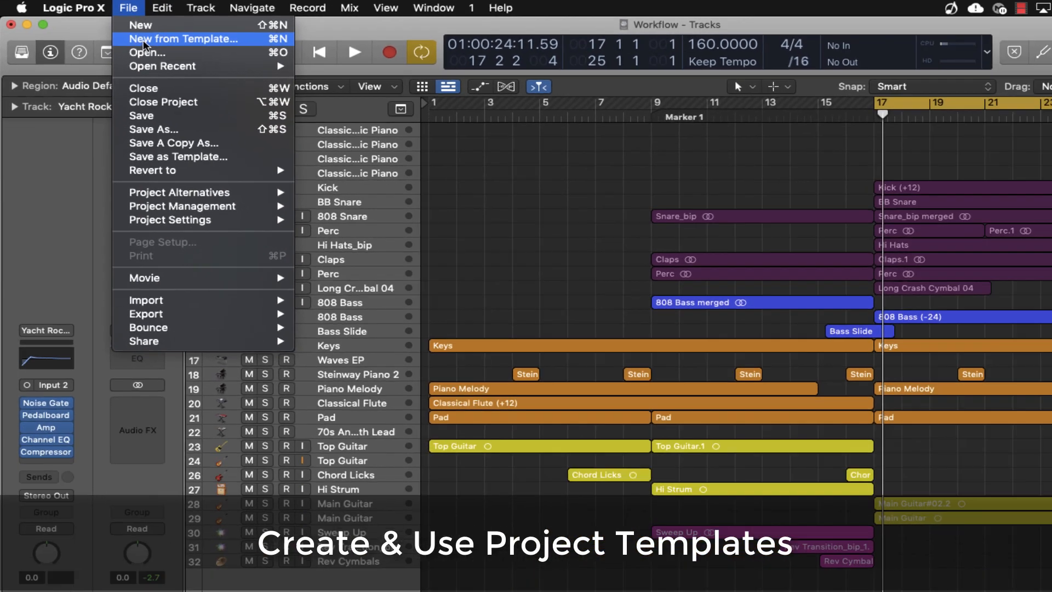
left_click(197, 54)
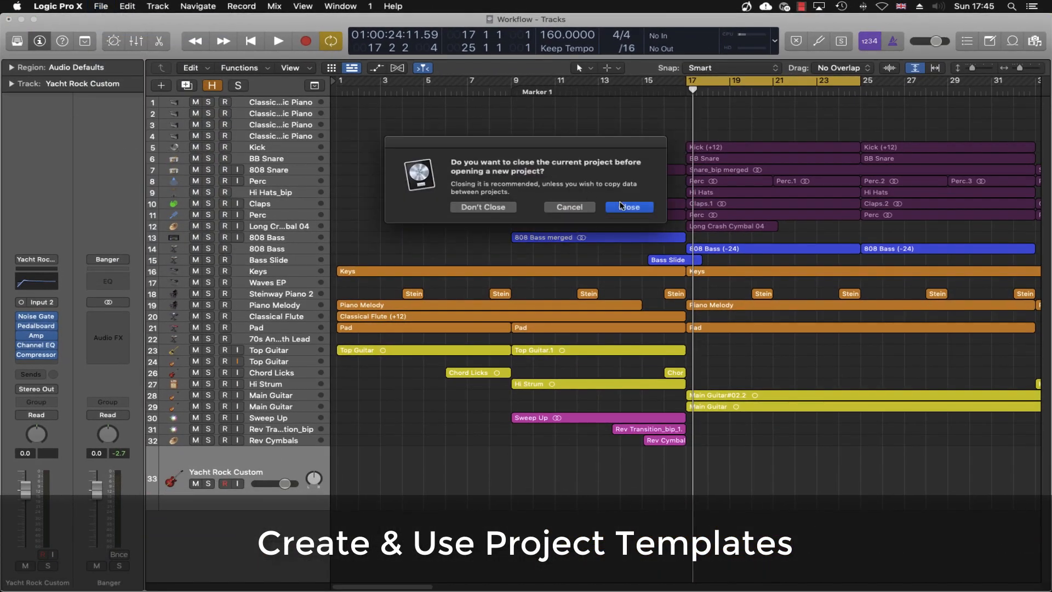
left_click(620, 208)
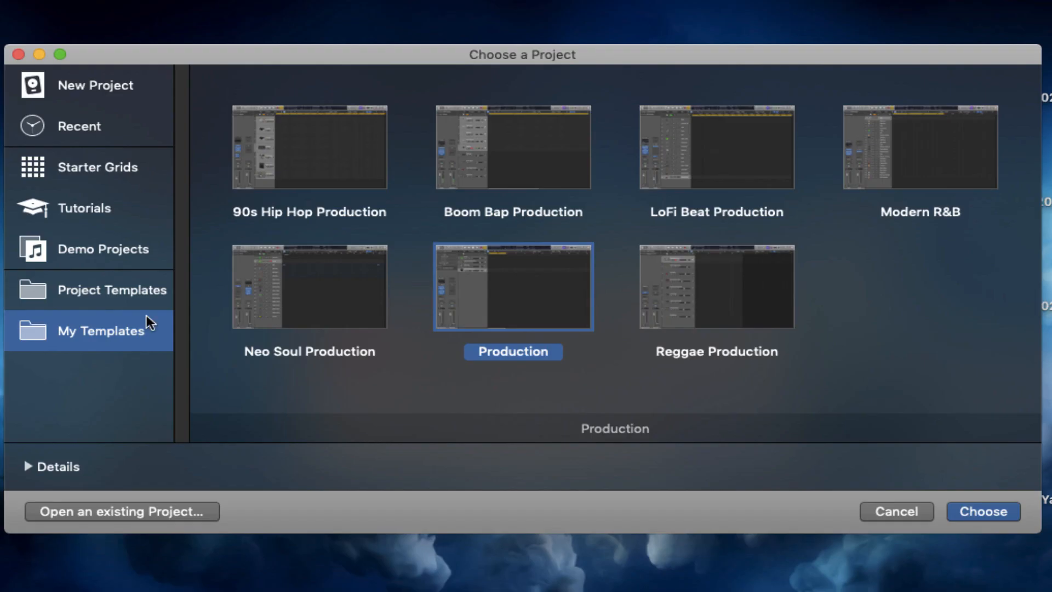
left_click(314, 131)
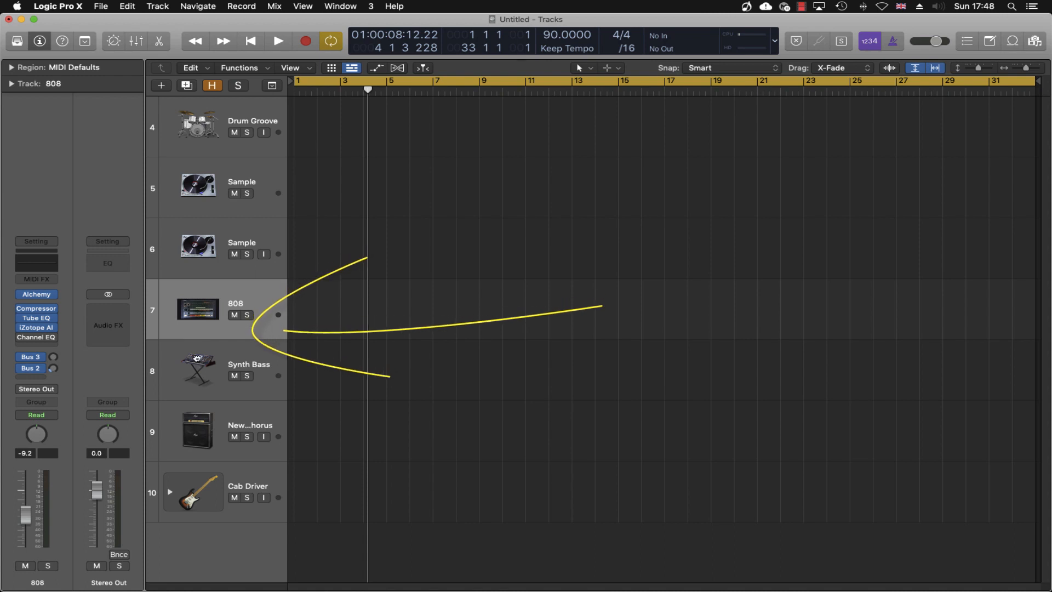
- Inspect the channel strips of the Synth Bass, New Wave Chorus and first Sample tracks
left_click(198, 360)
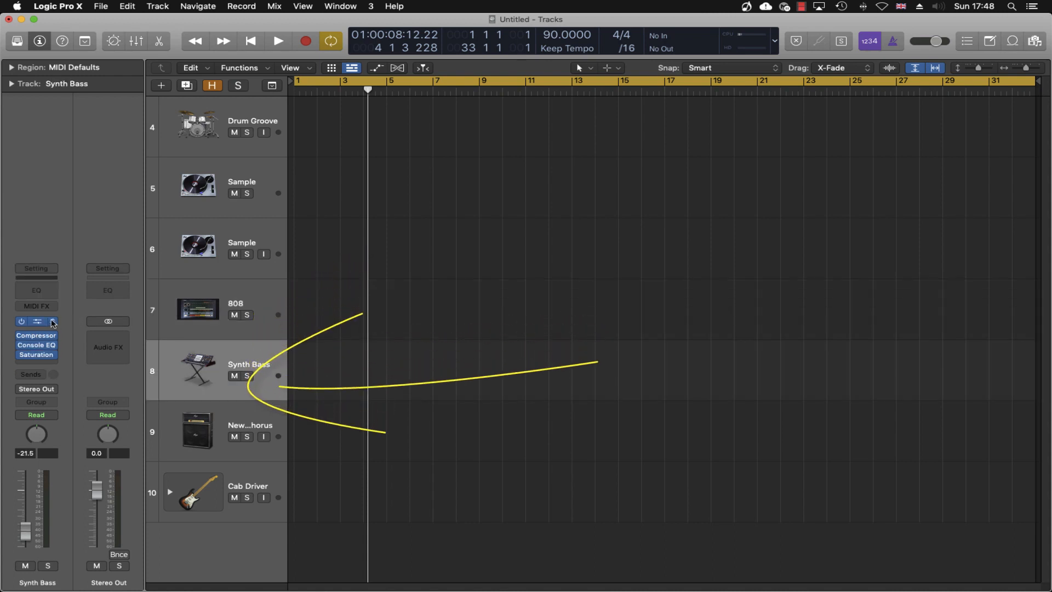
left_click(222, 438)
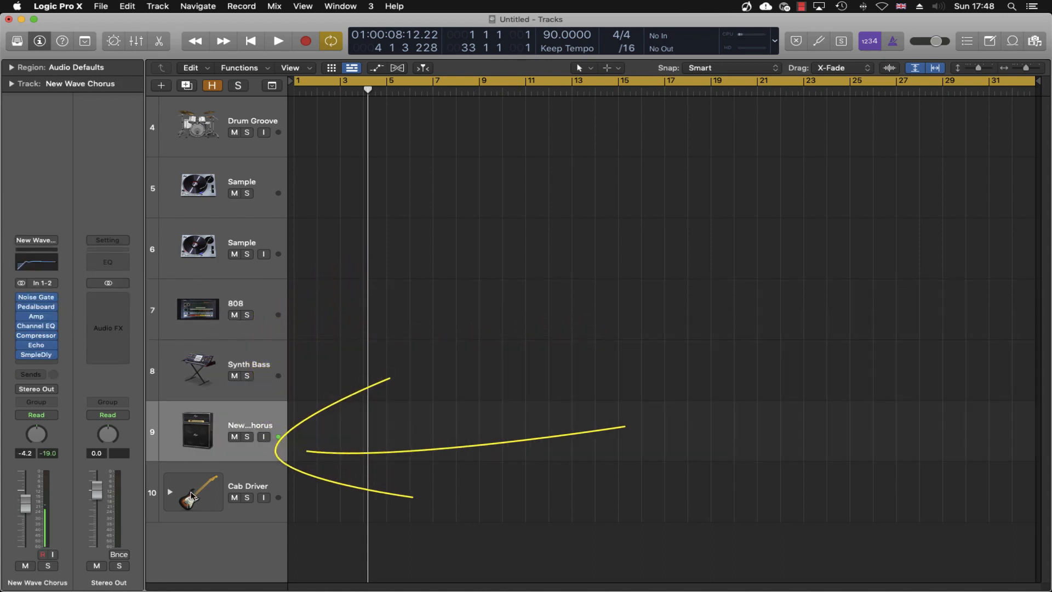
left_click(212, 206)
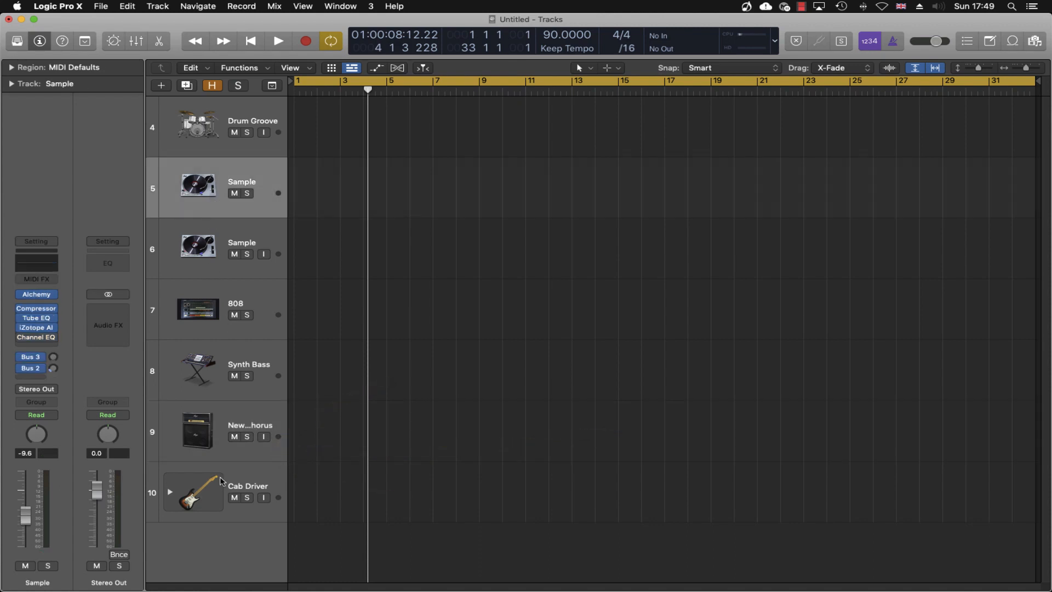
- Start a new project from the Neo Soul Production template in My Templates
left_click(101, 6)
left_click(130, 33)
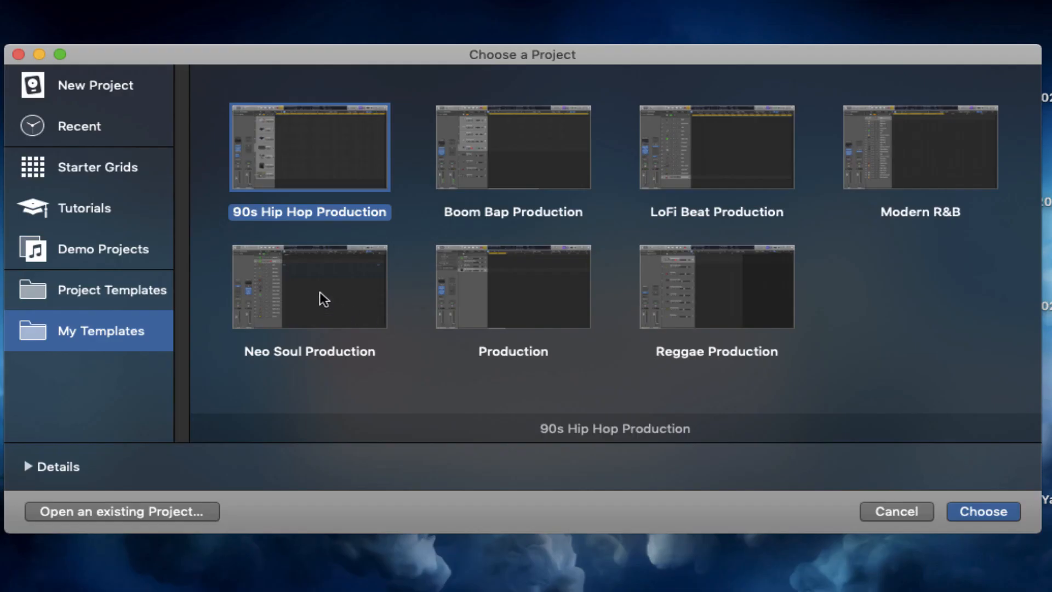
double_click(302, 283)
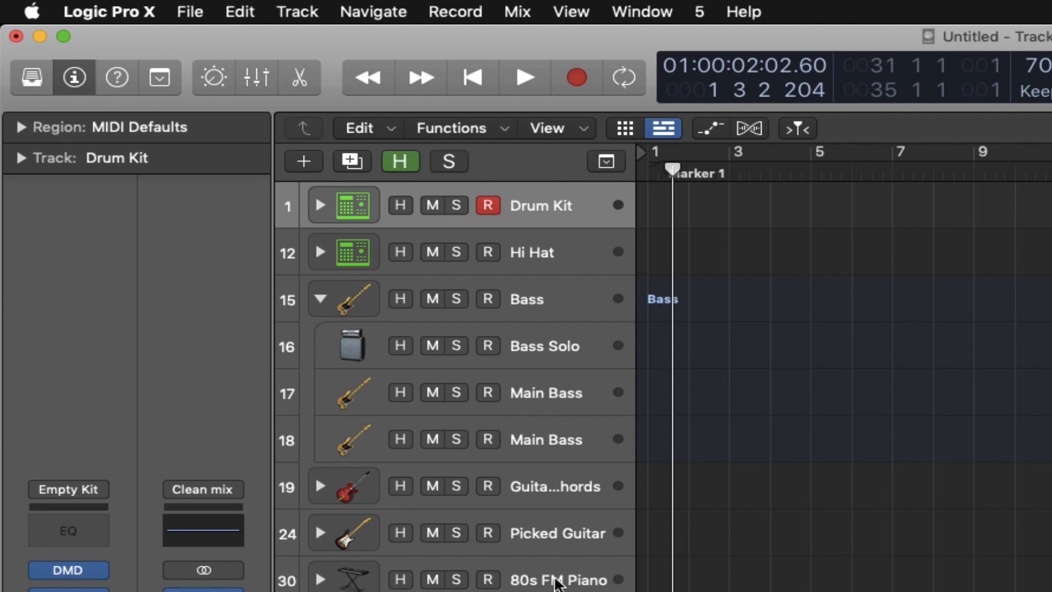
- Inspect the channel strips of the two Main Bass tracks and other template tracks, including Guitar Chords and Wobbly Electric Piano
left_click(543, 346)
left_click(551, 394)
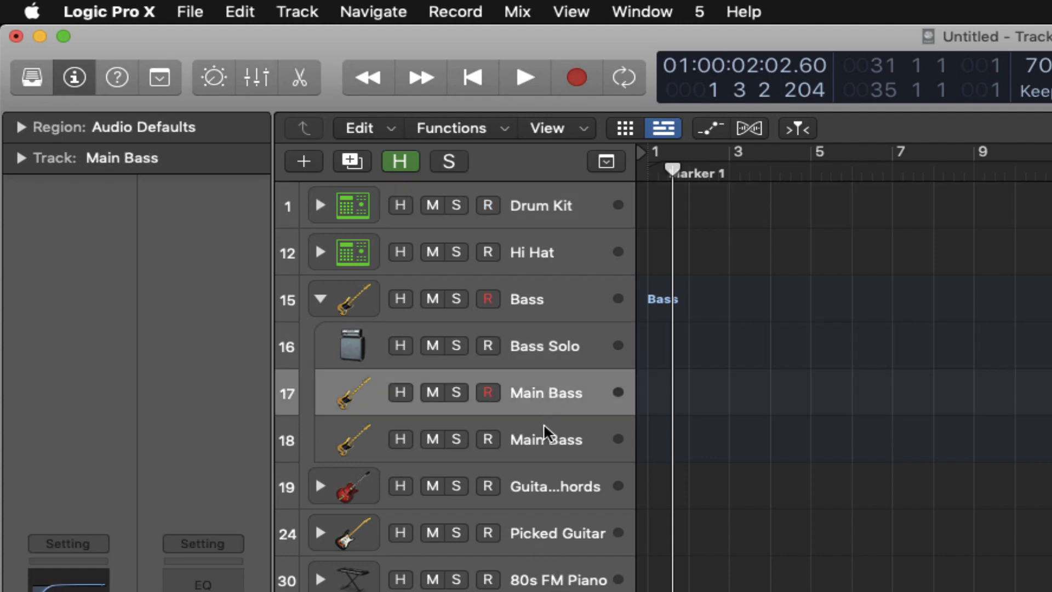
left_click(546, 436)
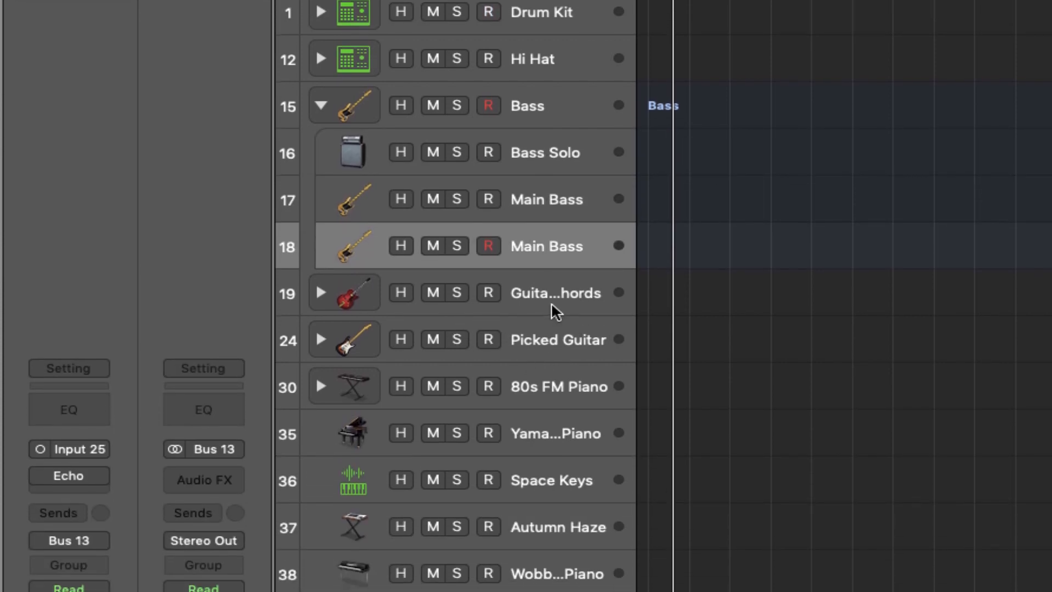
left_click(553, 302)
left_click(564, 569)
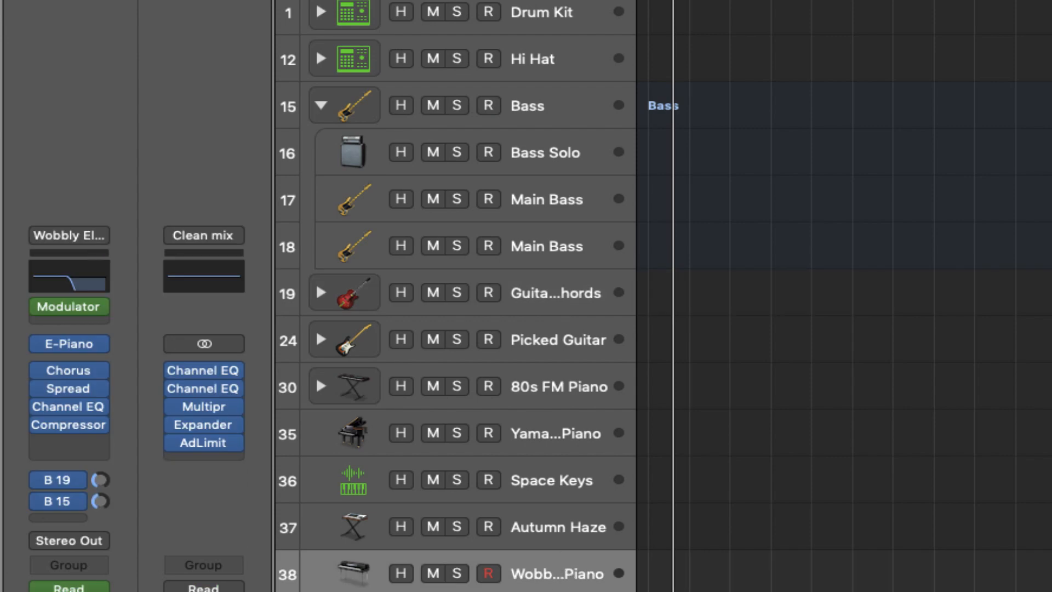
left_click(554, 378)
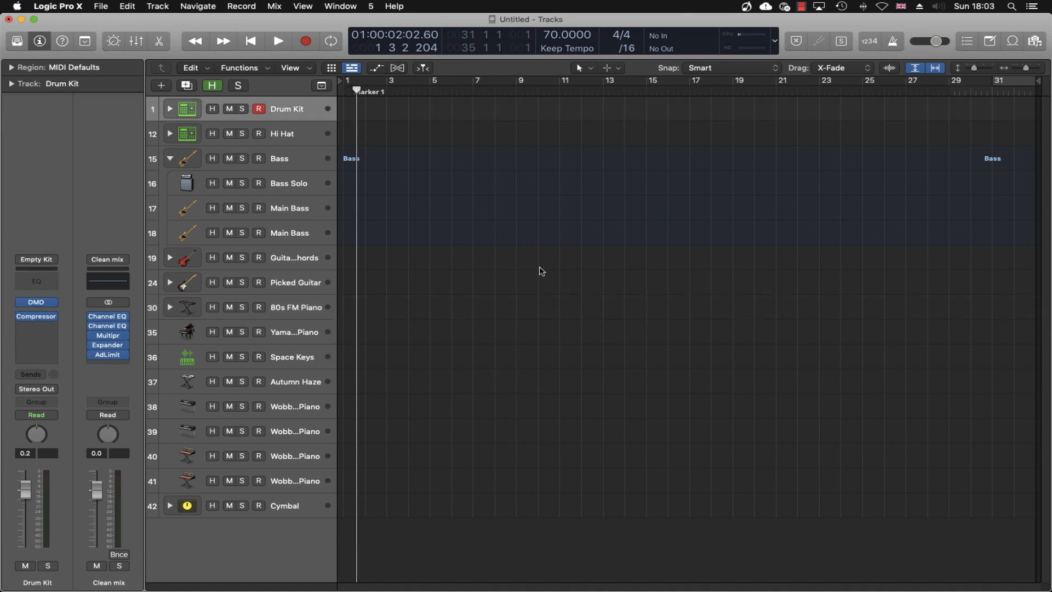
- Delete two of the Wobbly Electric Piano tracks and the Picked Guitar track stack
left_click(314, 475)
key("super+BackSpace")
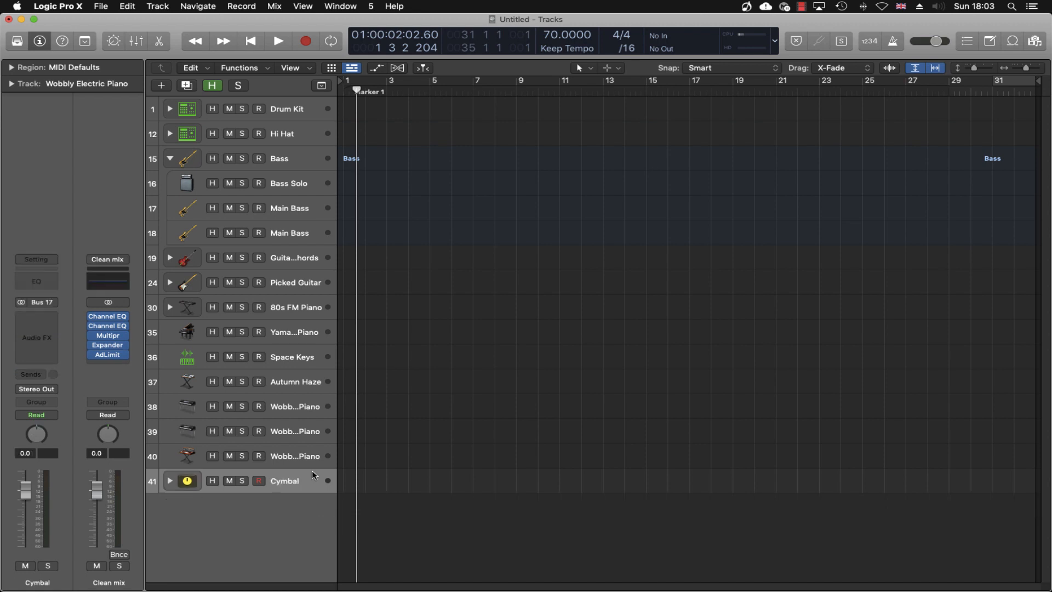
left_click(315, 425)
key("super+BackSpace")
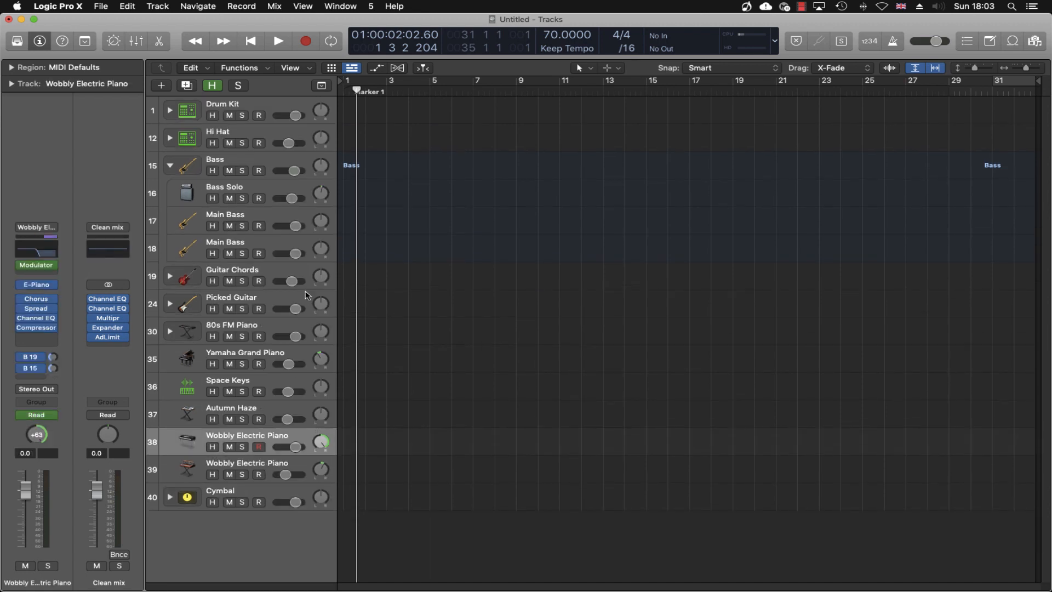
left_click(308, 295)
key("super+BackSpace")
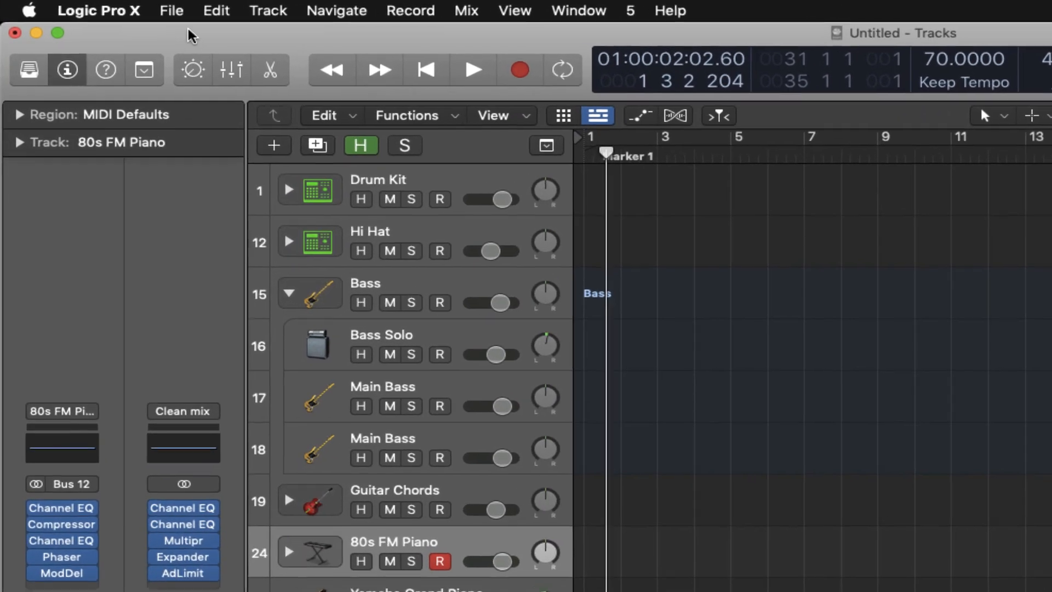
- Save the edited project as a template named "Test Template" in the Project Templates folder
left_click(101, 6)
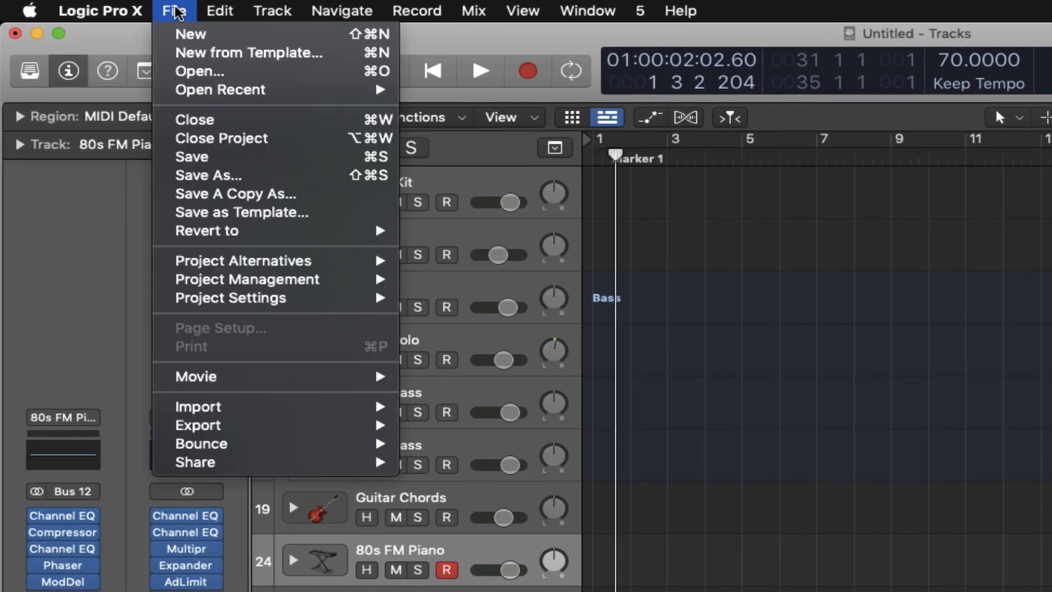
left_click(248, 218)
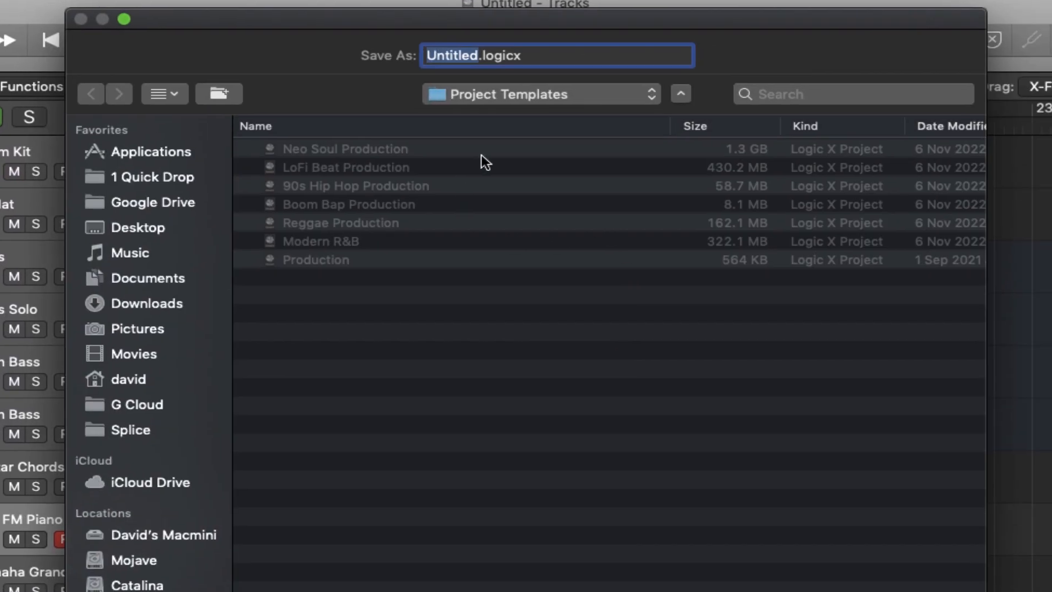
type("Test ")
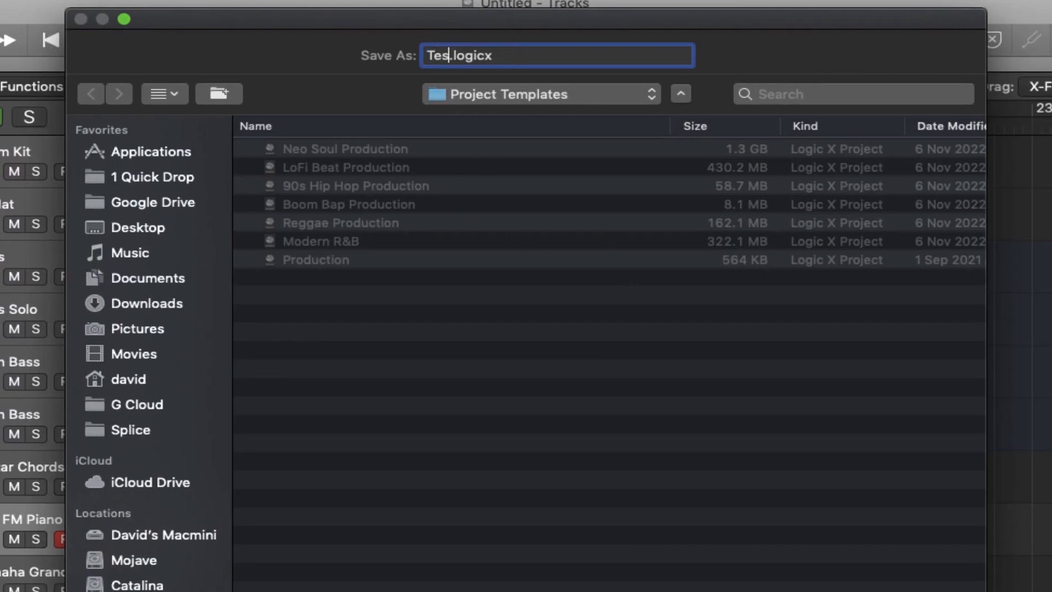
type("Template")
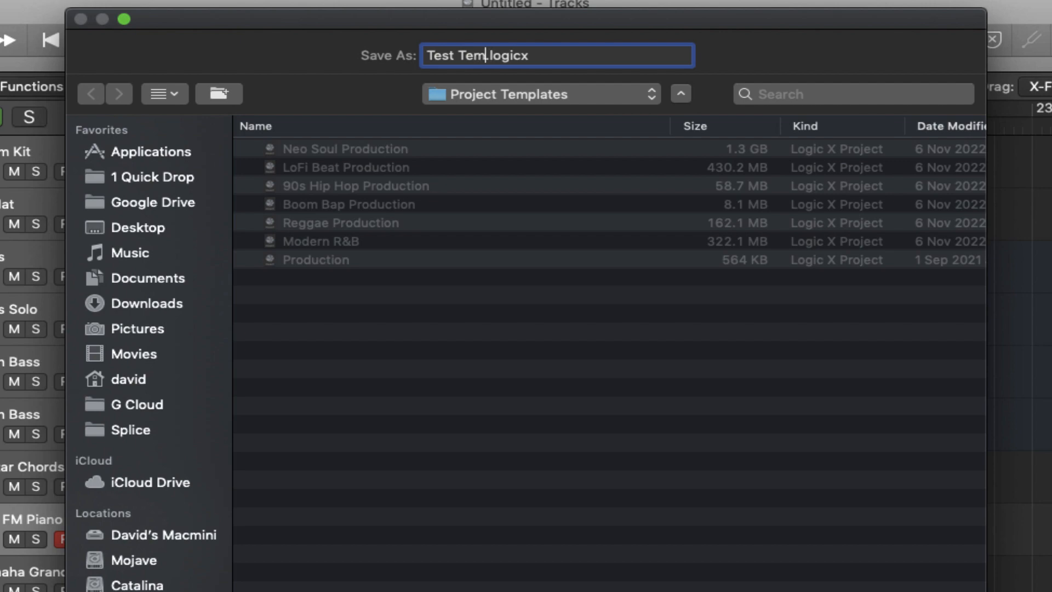
key("Return")
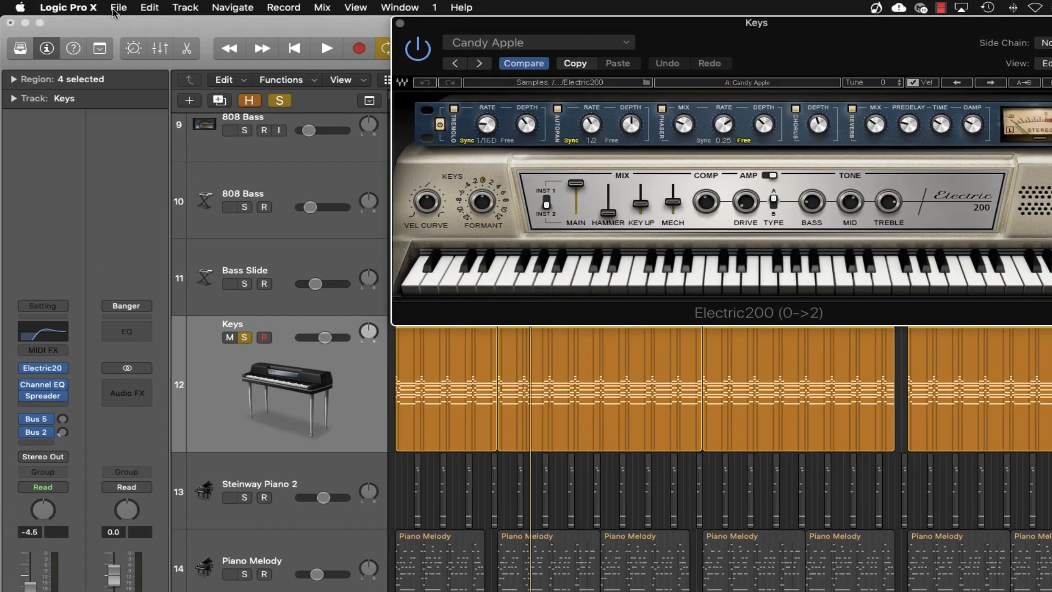
- Create a new project from Test Template in My Templates without closing the current project
left_click(116, 8)
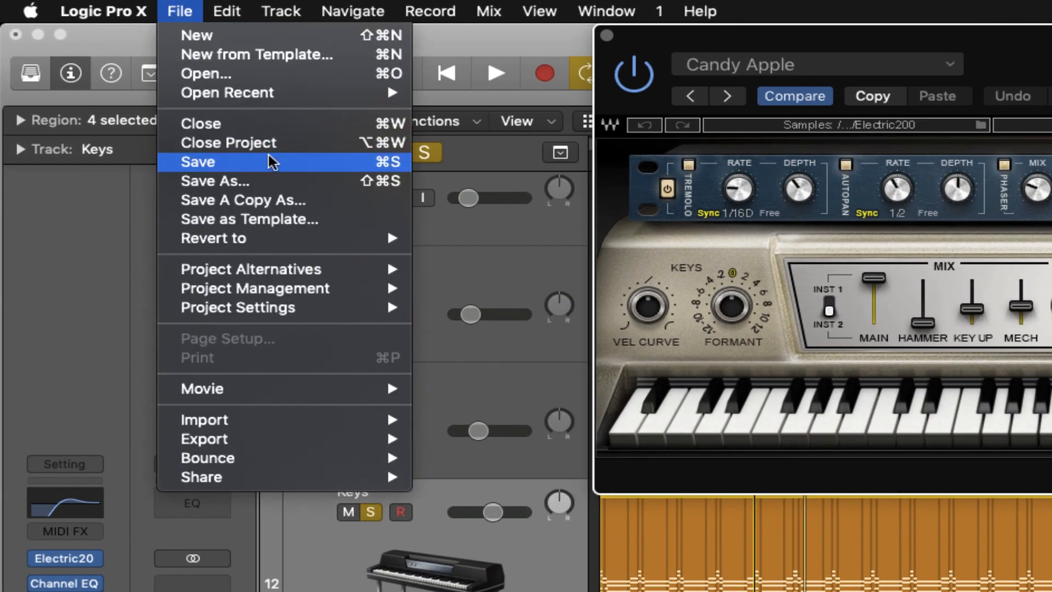
left_click(256, 58)
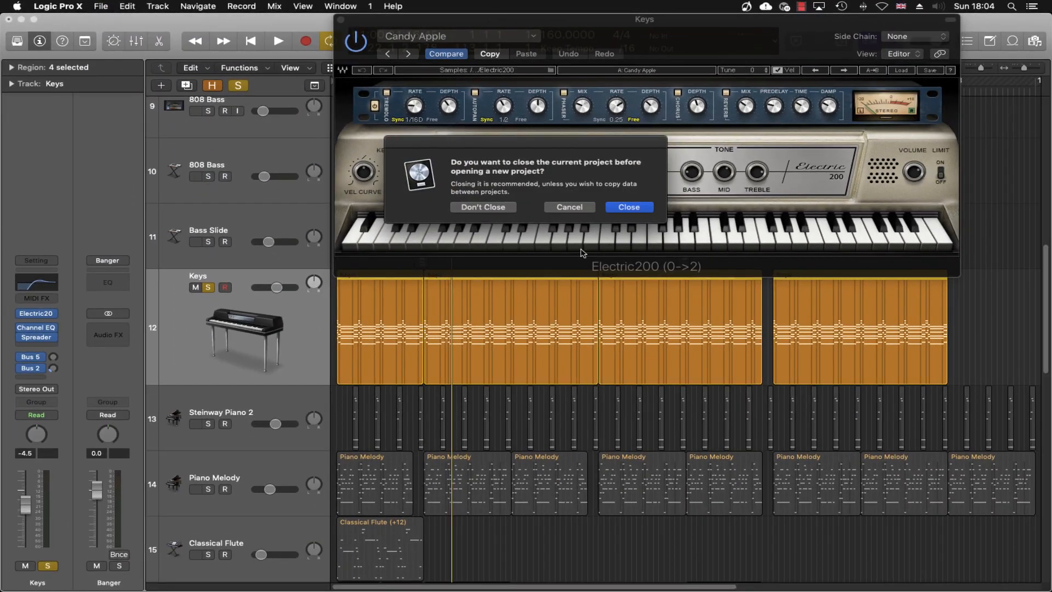
left_click(476, 206)
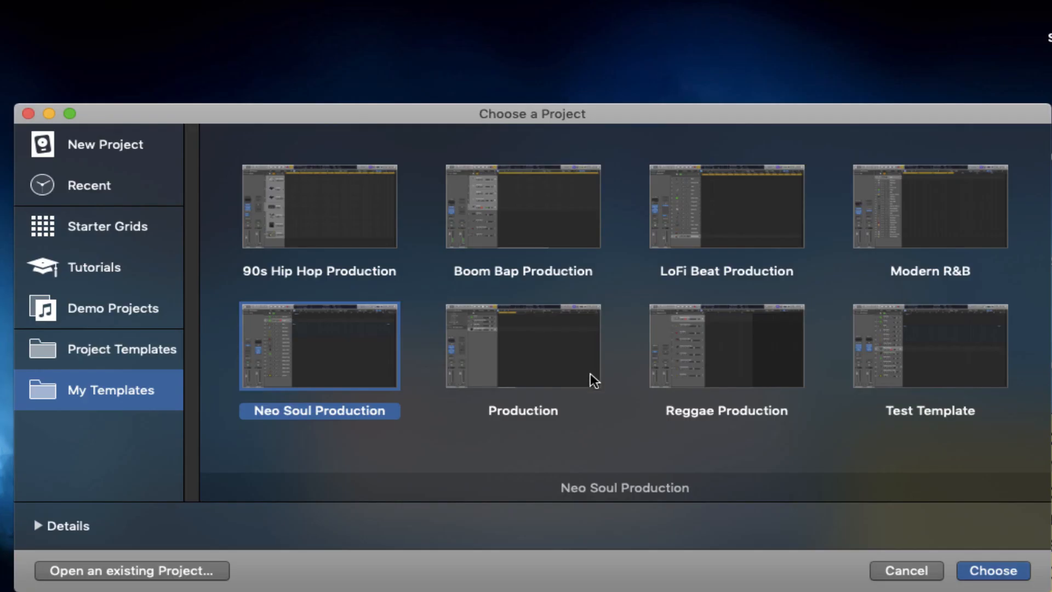
left_click(887, 348)
left_click(987, 571)
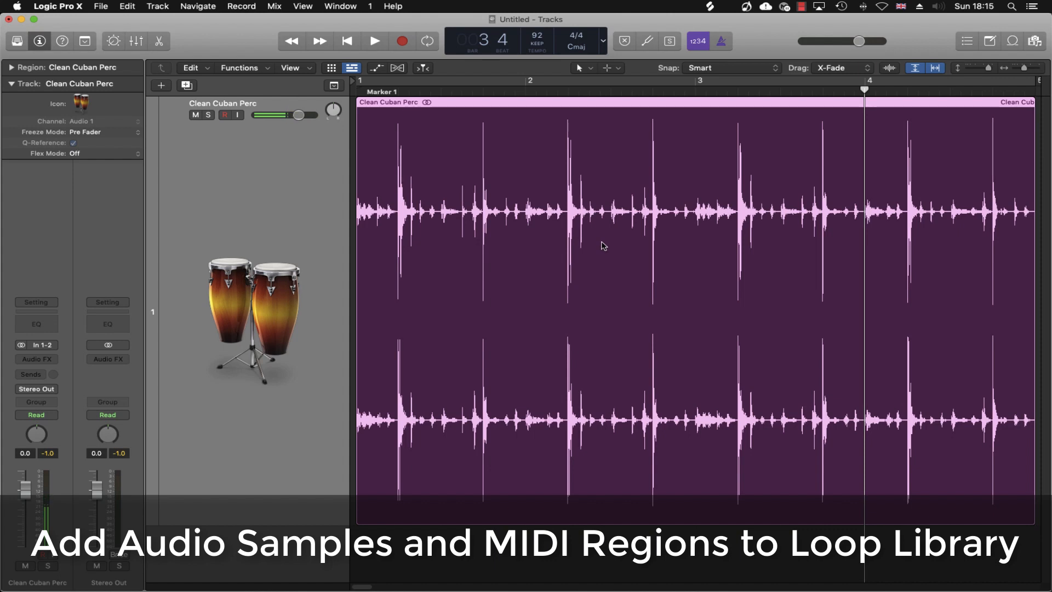
- Audition the Clean Cuban Perc audio region and open the settings for adding it to the loop library
key("space")
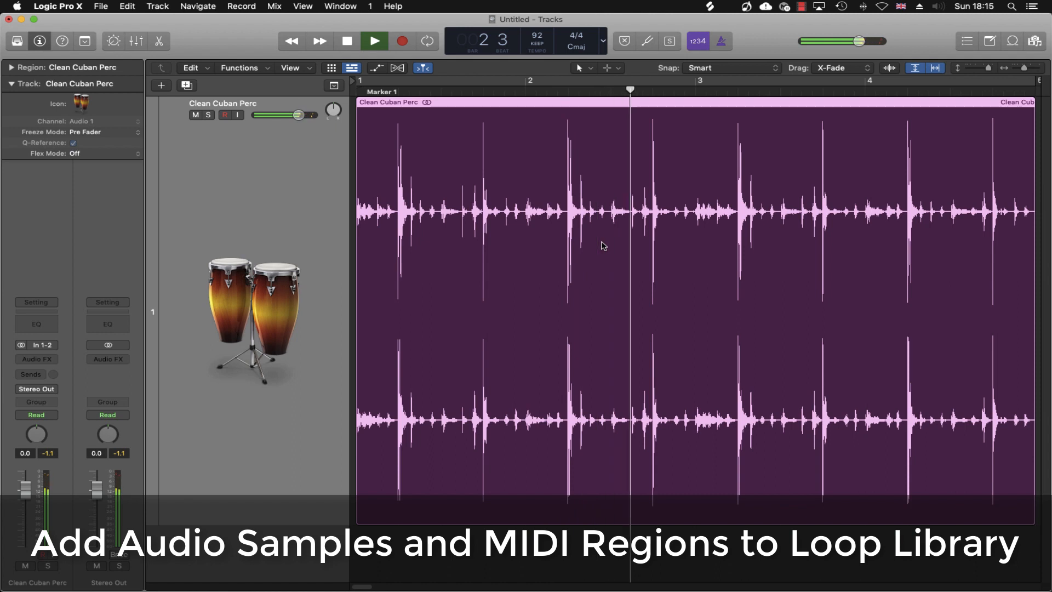
key("space")
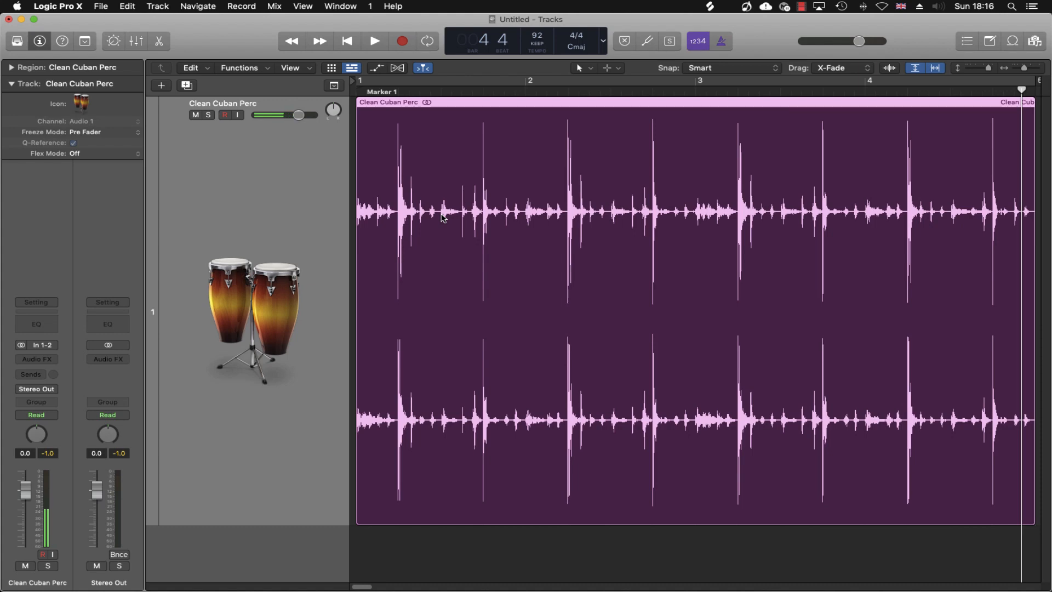
right_click(610, 165)
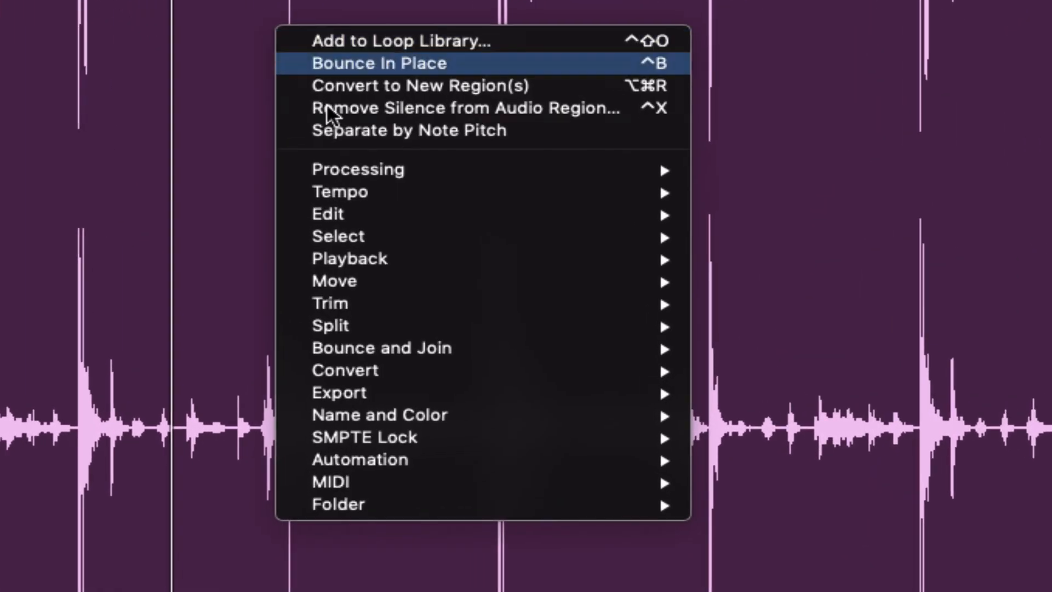
mouse_move(419, 395)
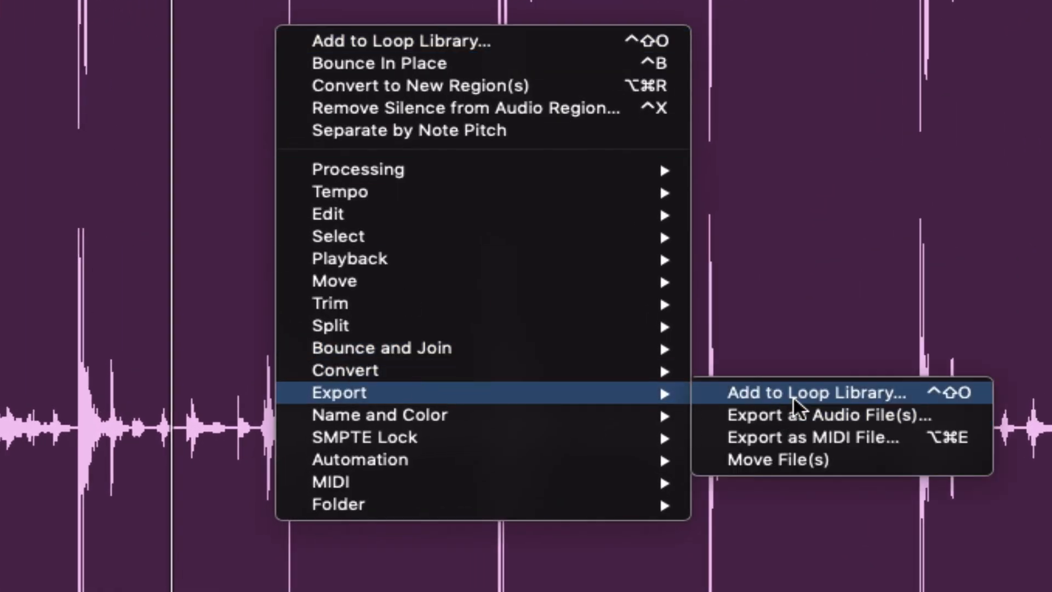
left_click(850, 393)
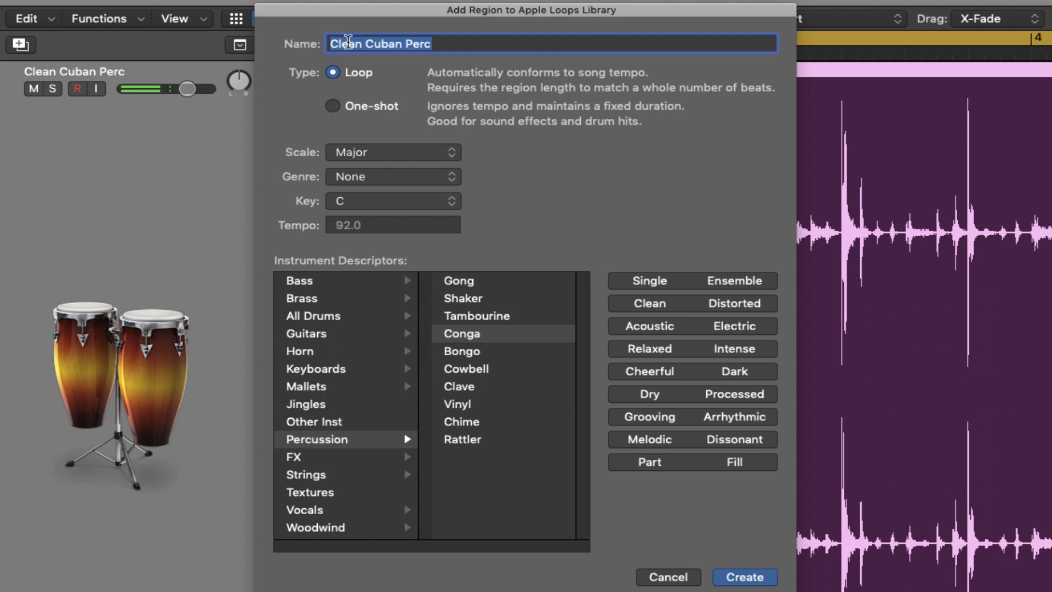
- Define Clean Cuban Perc as a Loop with scale Any, genre Hip Hop and the Conga percussion descriptor
left_click(456, 43)
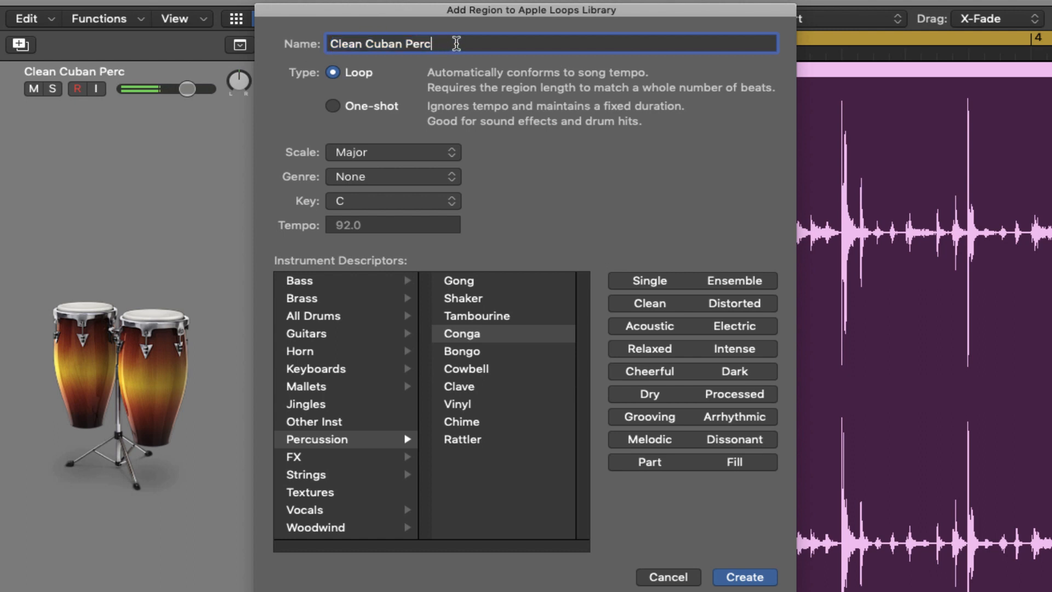
left_click(332, 107)
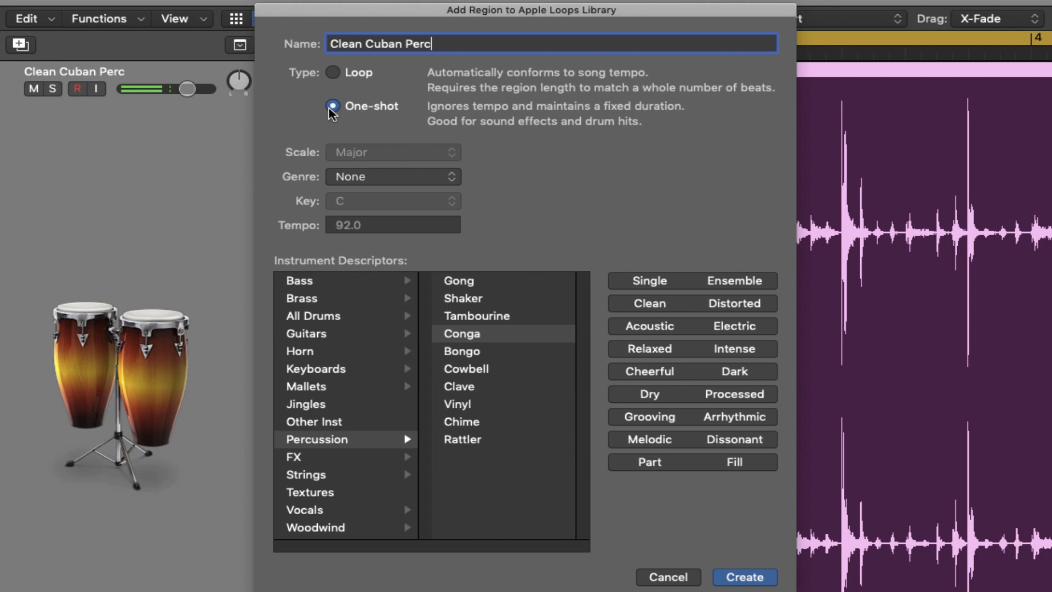
left_click(333, 72)
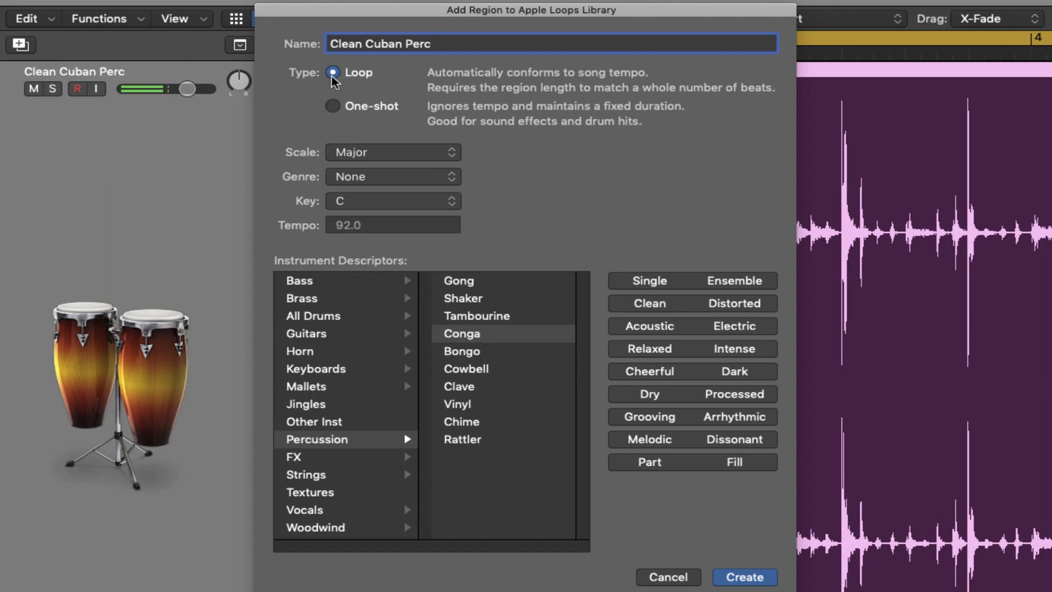
left_click(393, 159)
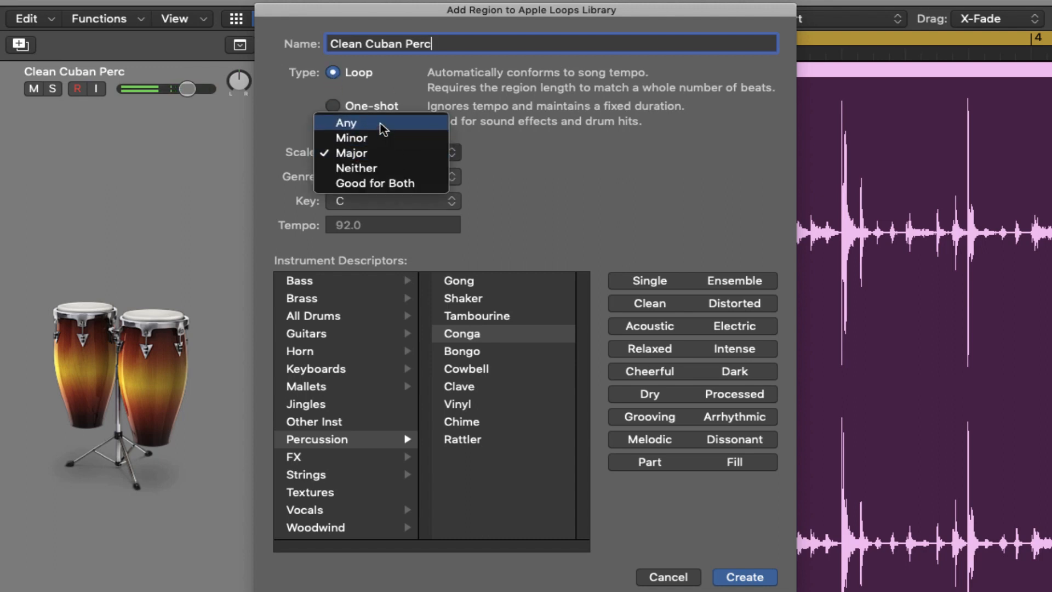
left_click(383, 127)
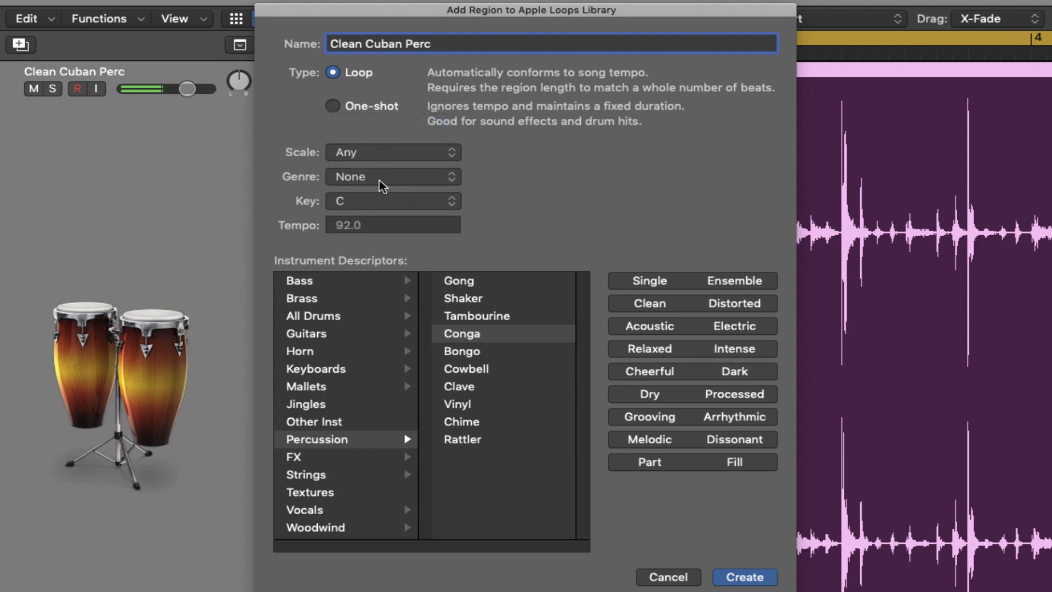
left_click(382, 183)
left_click(384, 389)
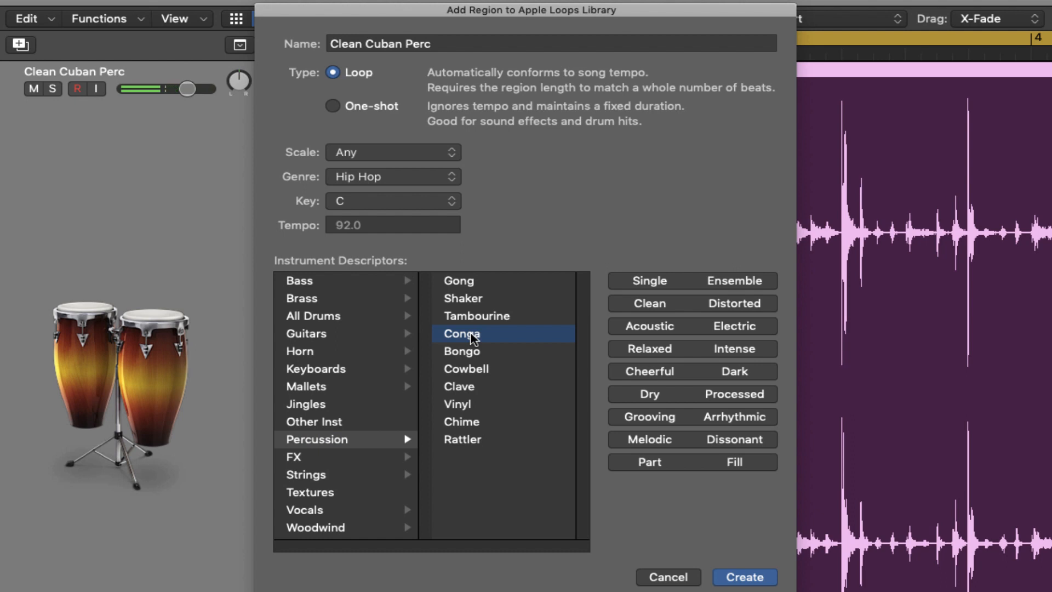
- Tag the new loop with the Acoustic, Clean and Grooving descriptors
left_click(648, 325)
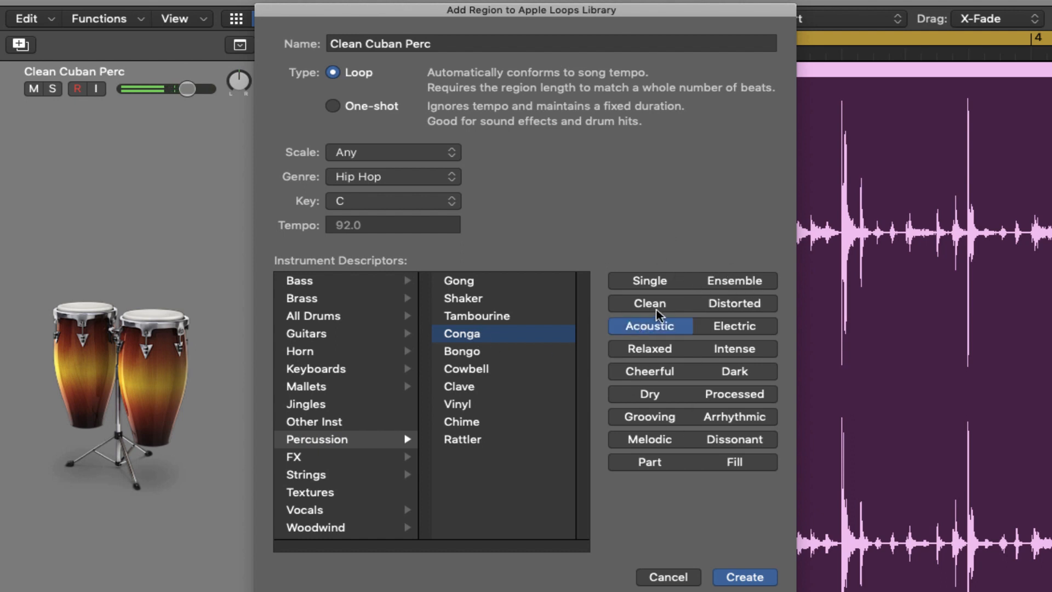
left_click(656, 305)
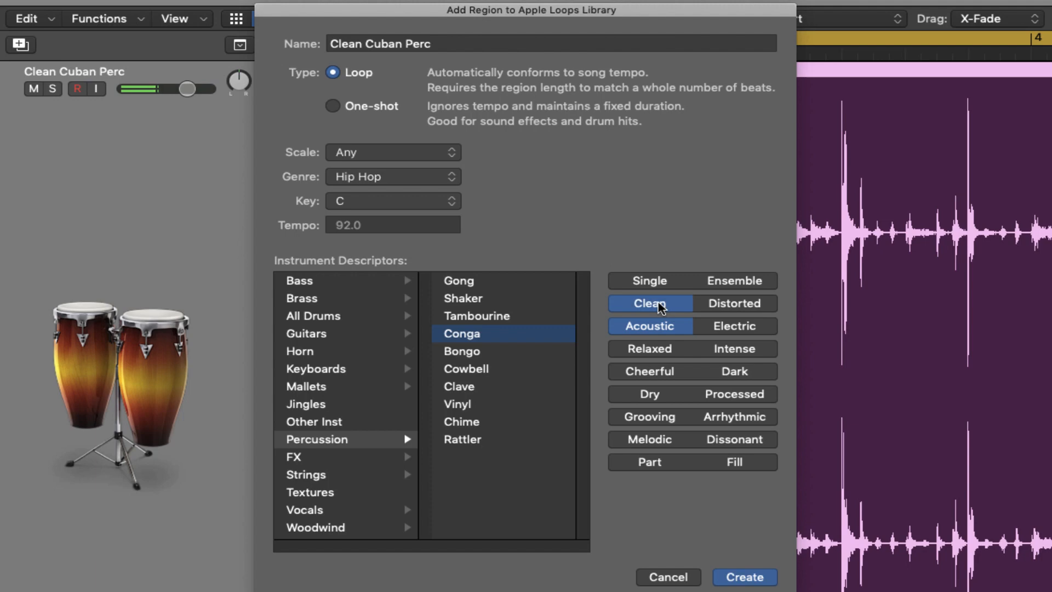
left_click(648, 419)
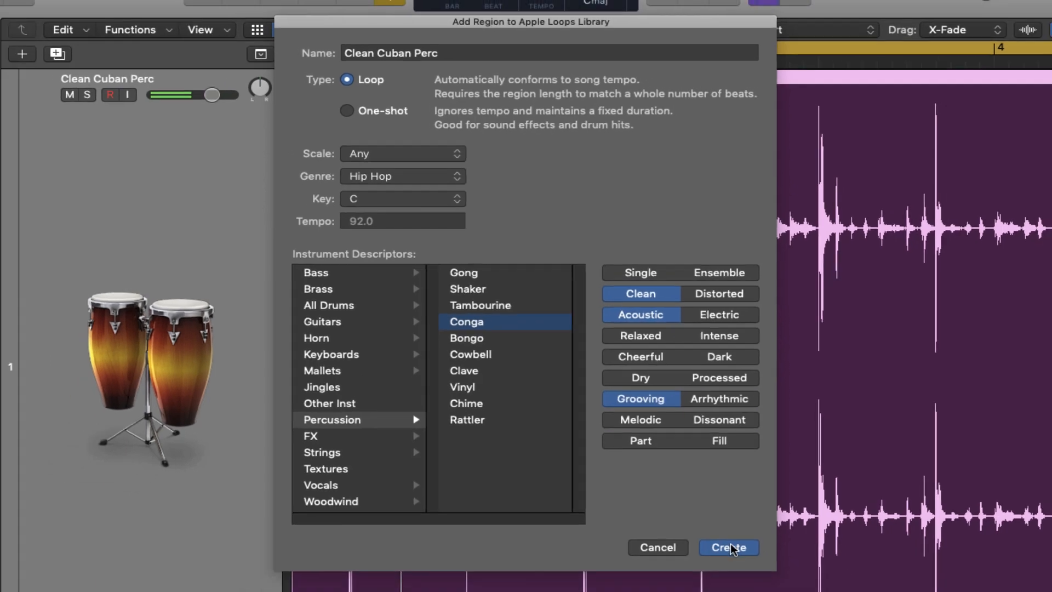
- Create the Clean Cuban Perc loop and filter the loop library to the Percussion and Conga instruments
left_click(732, 580)
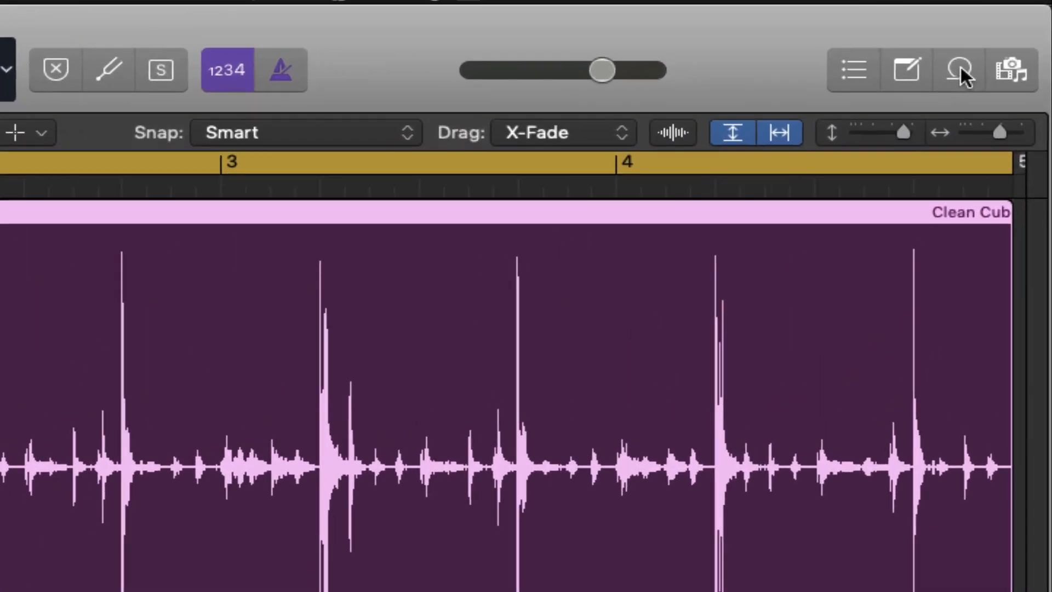
left_click(969, 75)
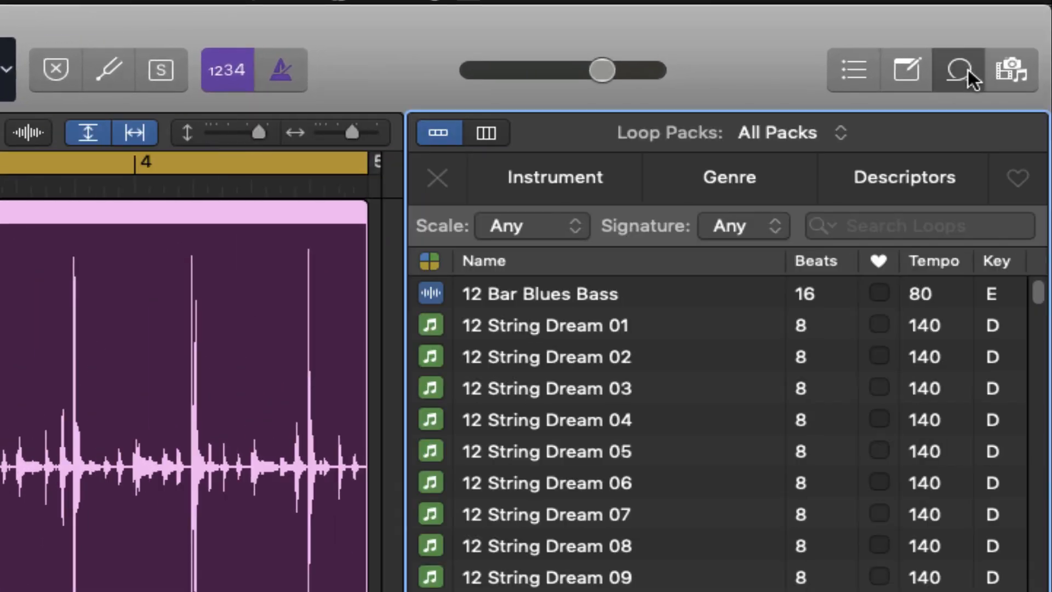
left_click(576, 179)
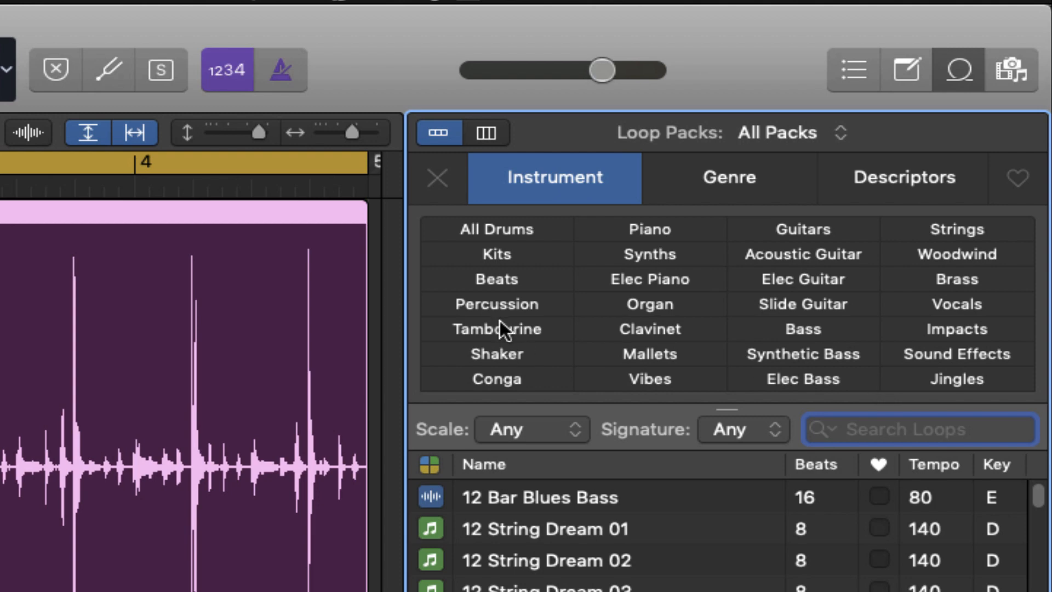
left_click(492, 307)
left_click(507, 382)
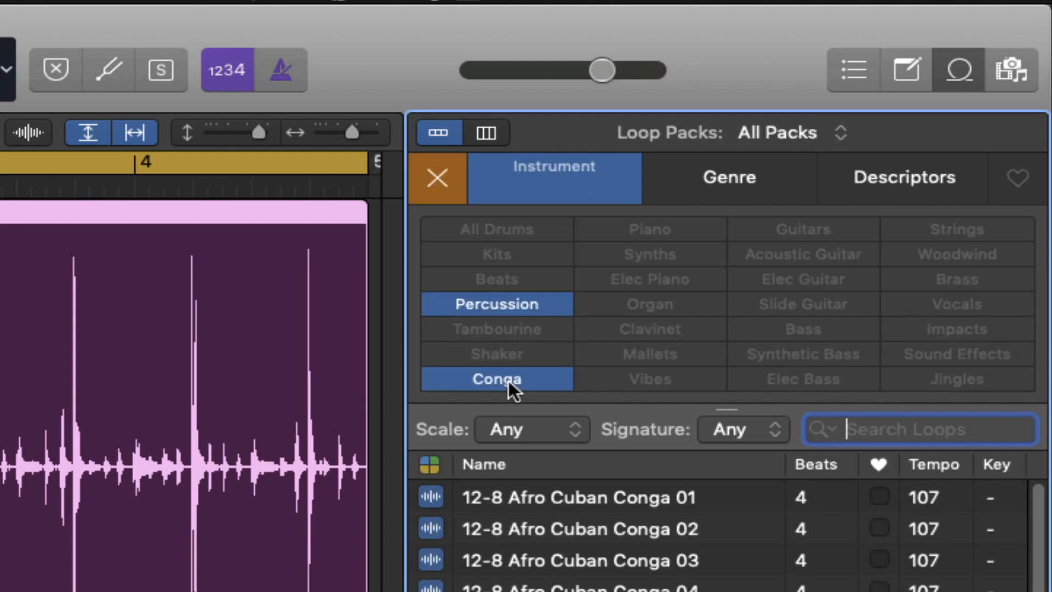
- Find the Clean Cuban Perc loop among the filtered loops and audition it
scroll(1045, 491, "down", 10)
left_click_drag(1046, 491, 1046, 499)
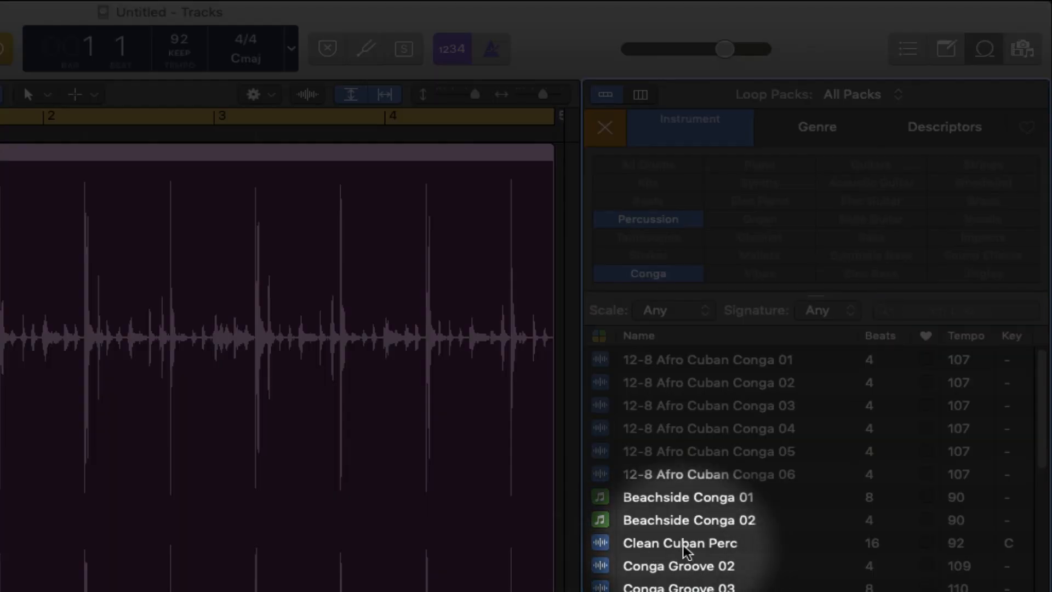
left_click(684, 546)
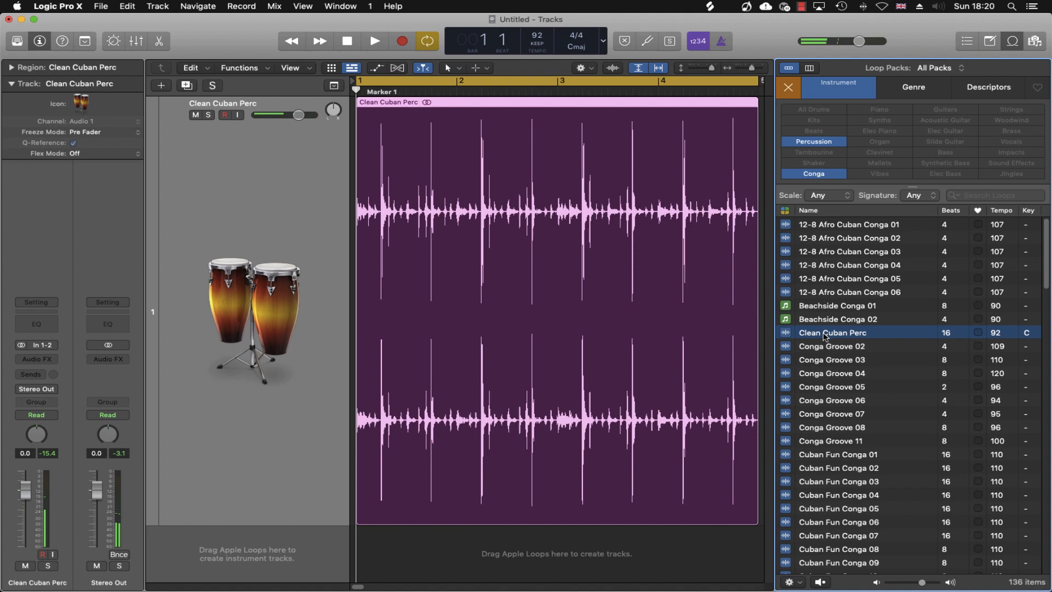
- Place the Clean Cuban Perc loop on a new track at bar 1 and play it with the original track muted
left_click_drag(731, 466, 134, 591)
left_click_drag(414, 572, 350, 548)
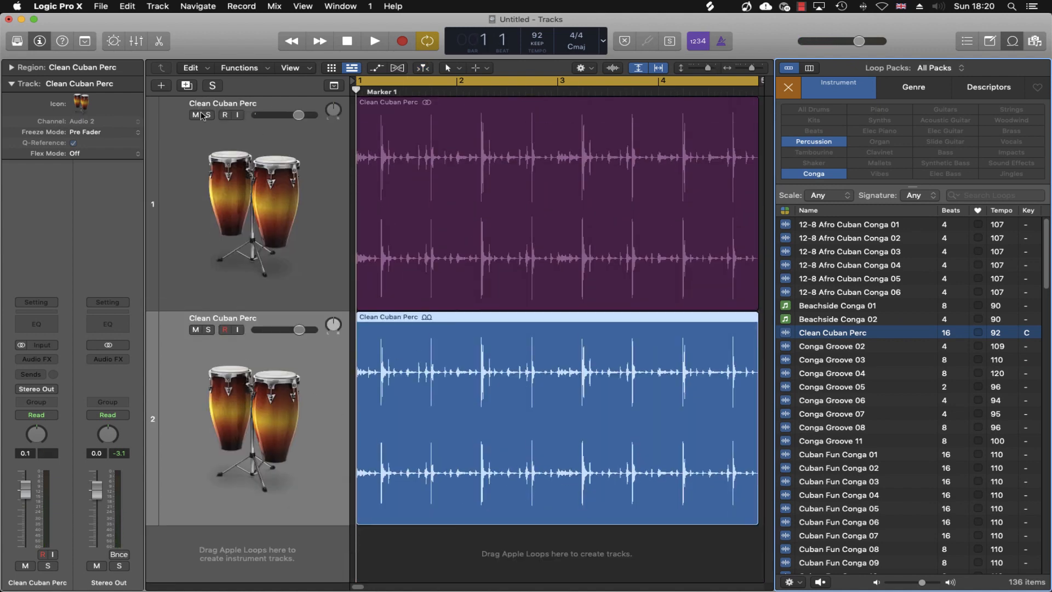
left_click(195, 115)
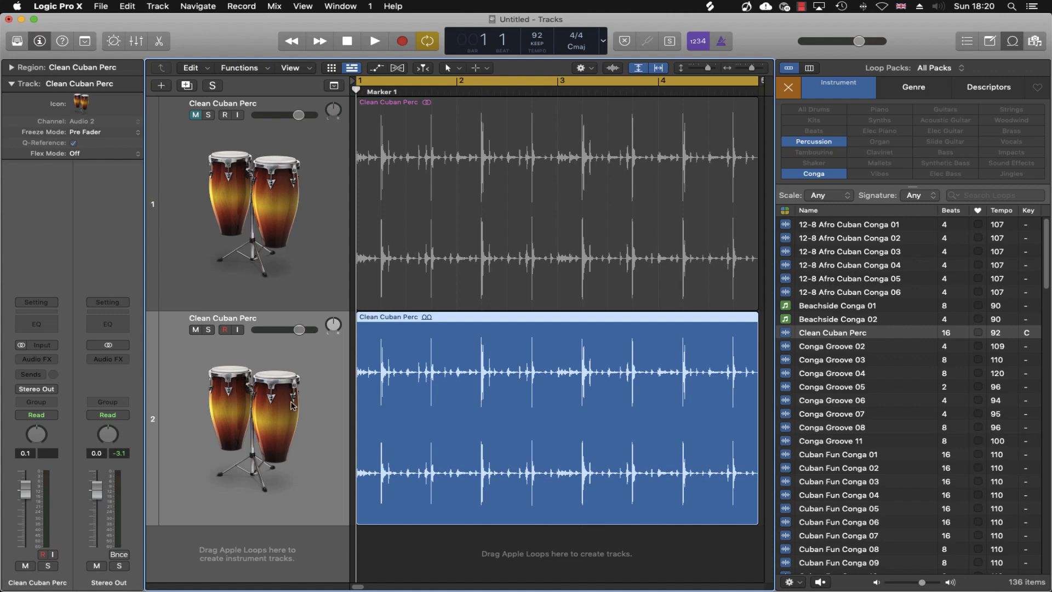
key("space")
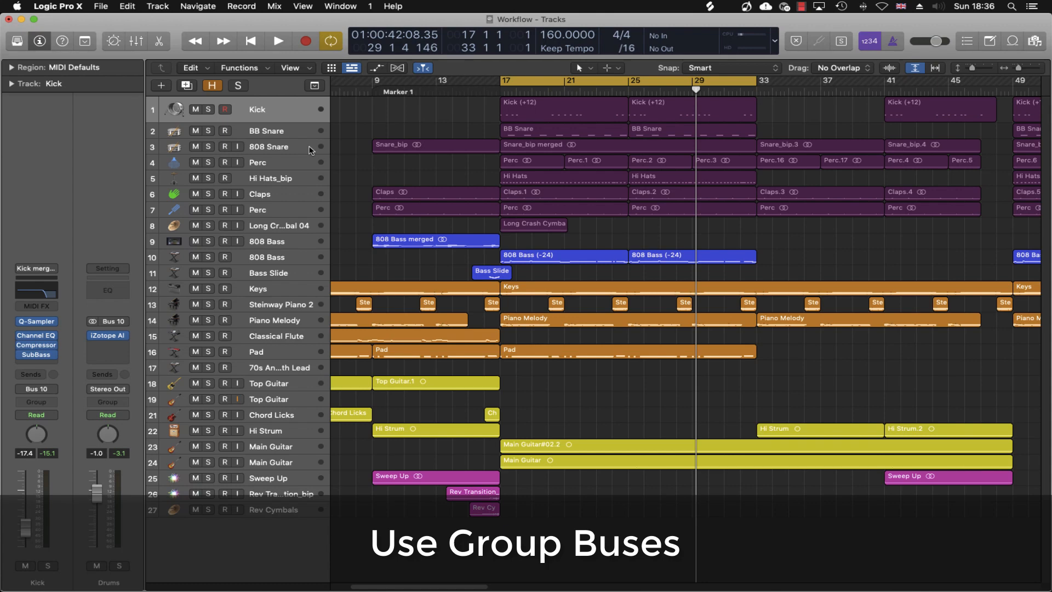
- Step through the drum tracks from Kick to the long crash cymbal, examining the output routing of each
left_click(268, 108)
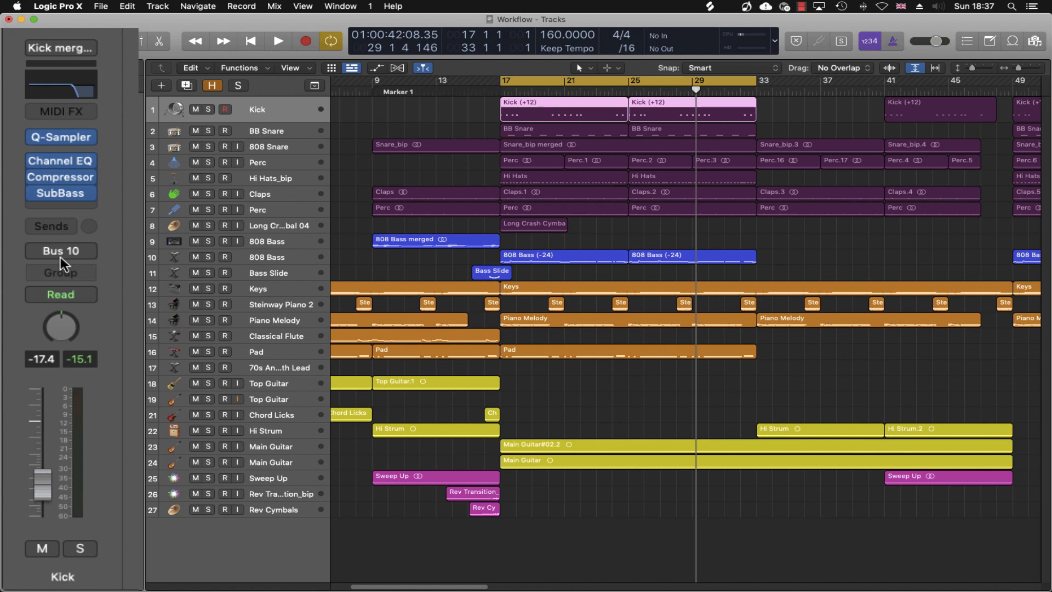
key("Down")
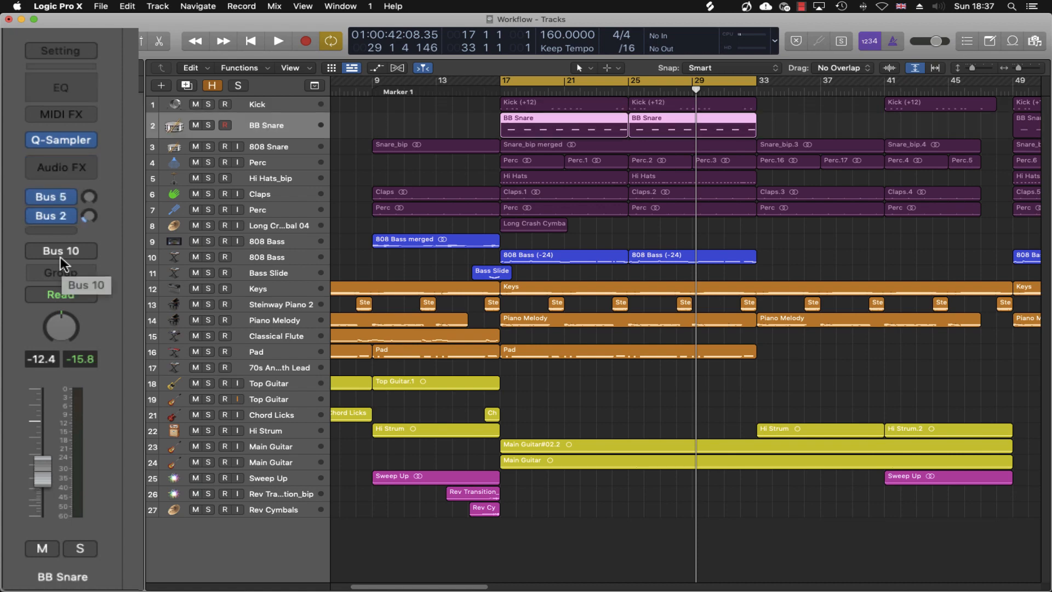
key("Down")
key("Down")
key("Down")
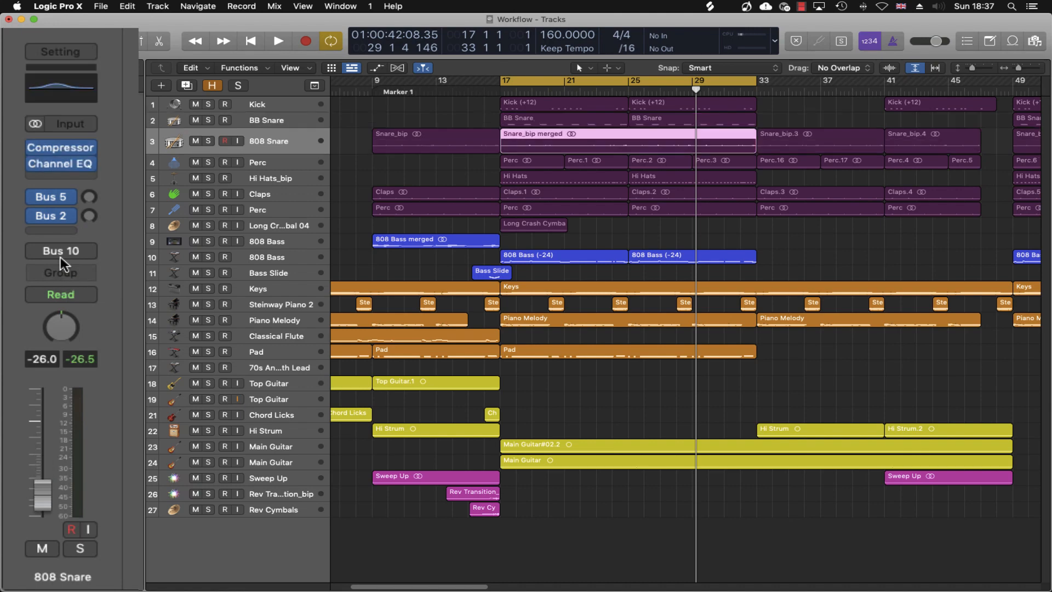
key("Down")
key("Down")
key("Down")
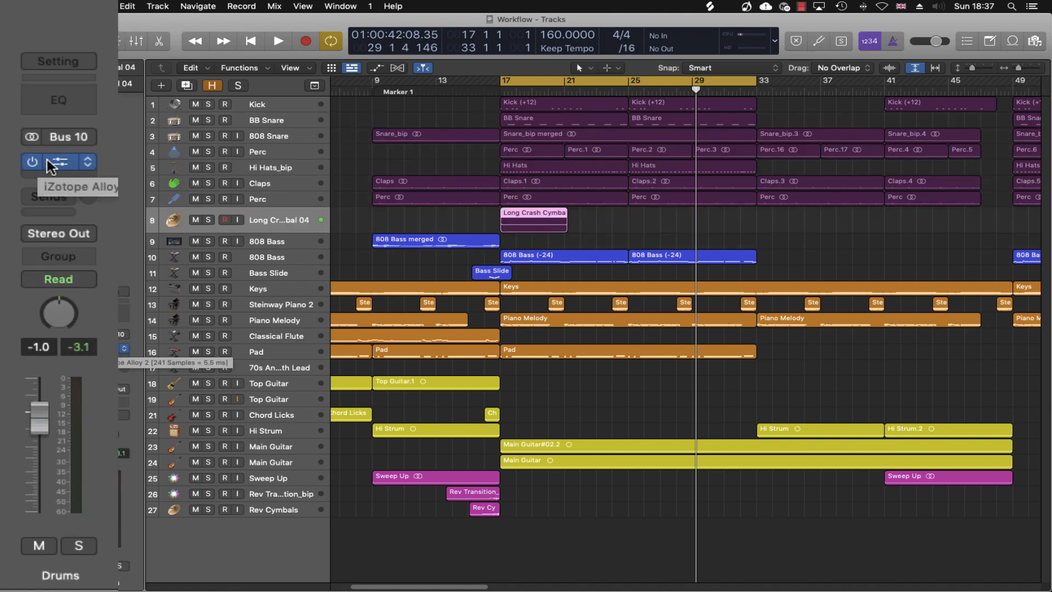
- Inspect the iZotope Alloy 2 plug-in on the Drums bus and close its window
mouse_move(62, 164)
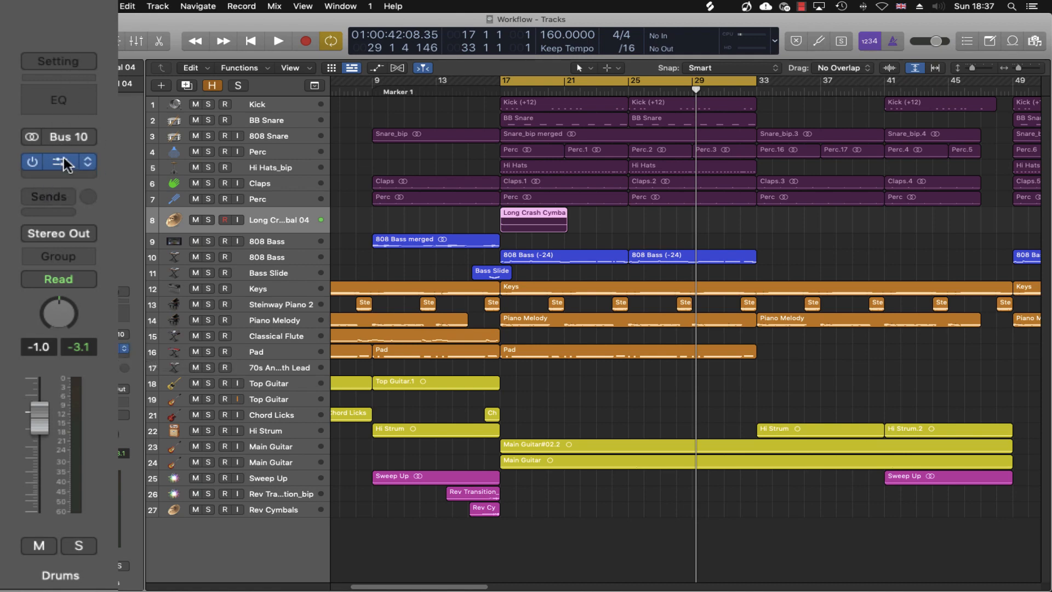
left_click(61, 163)
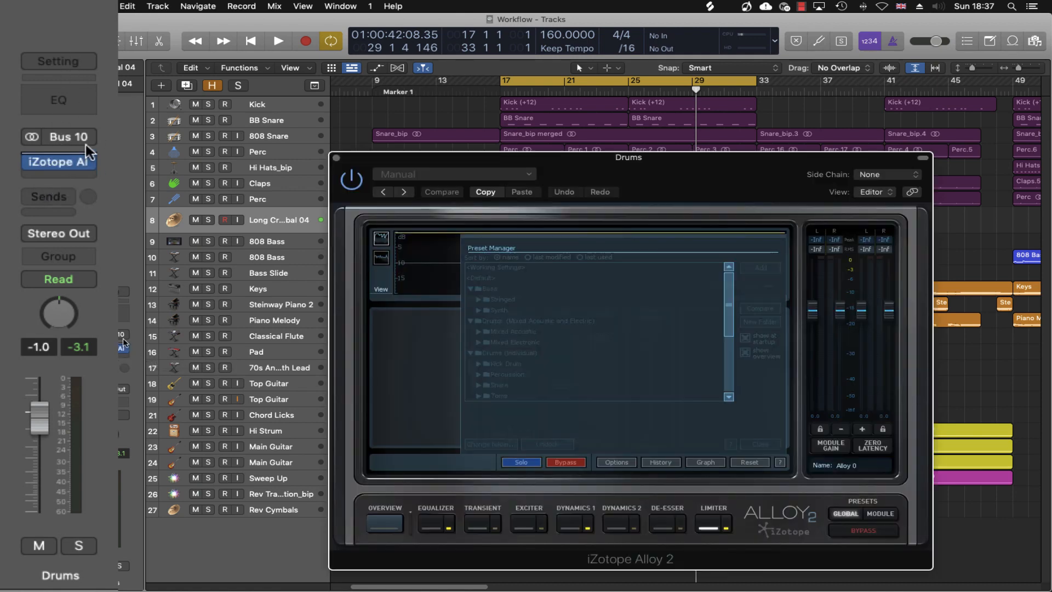
left_click(336, 159)
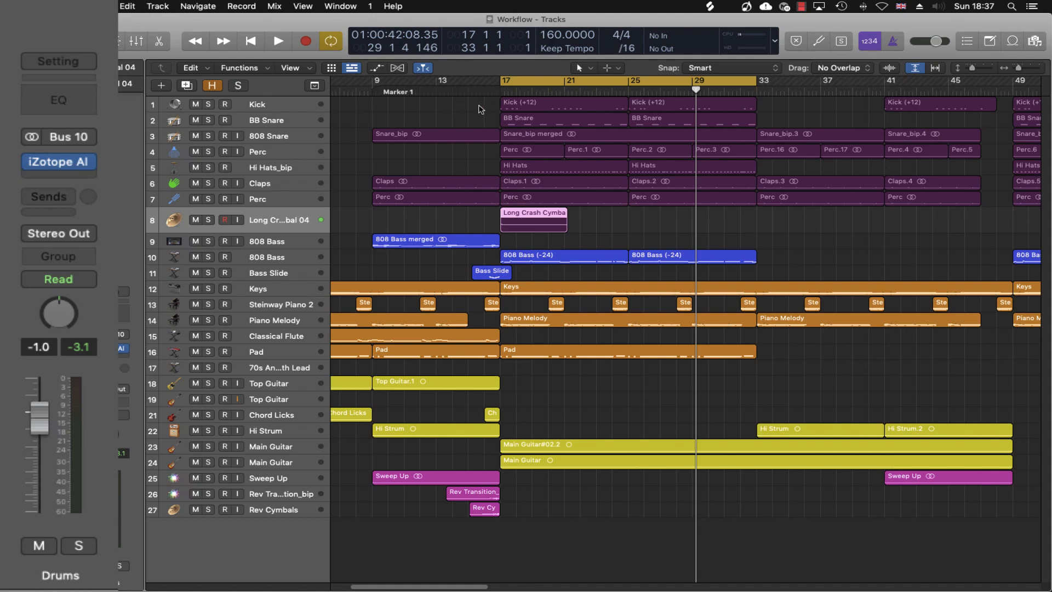
- During playback, pull the Drums bus fader down to silence and raise it back to -0.1 dB
key("space")
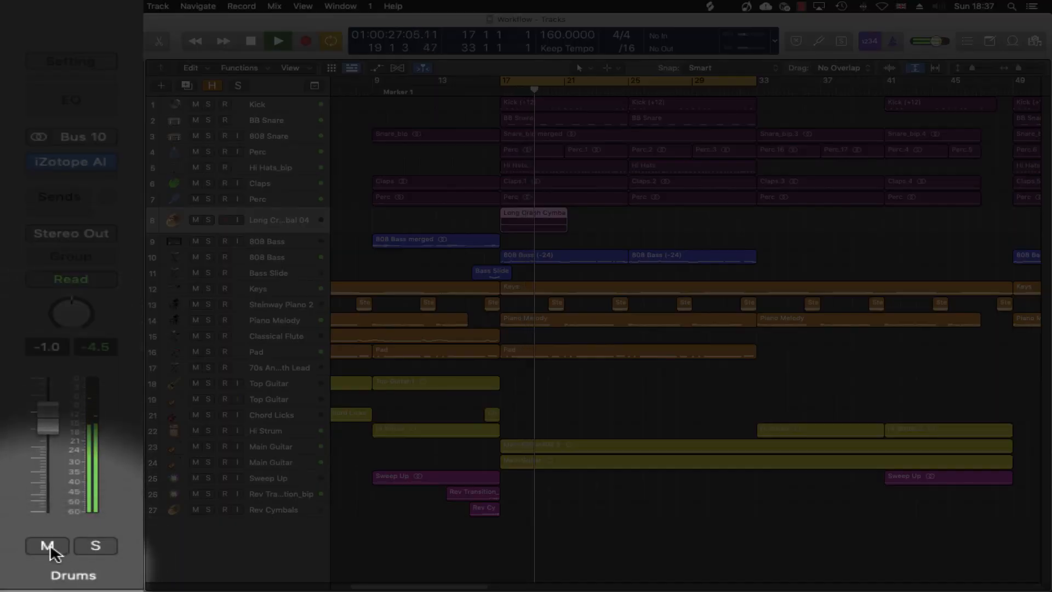
left_click_drag(47, 411, 47, 502)
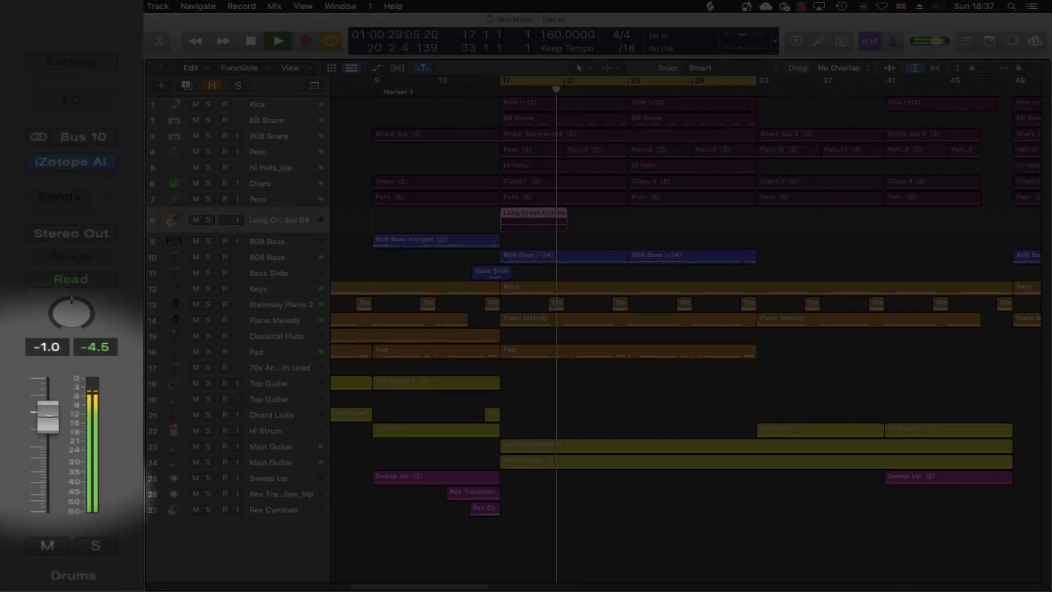
left_click_drag(97, 583, 102, 590)
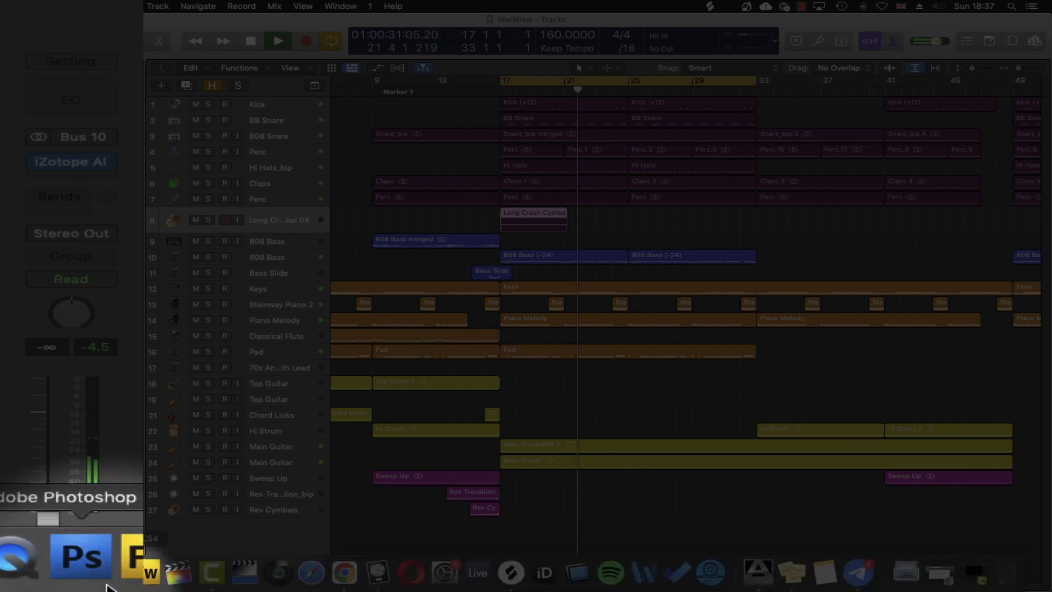
left_click_drag(62, 473, 47, 411)
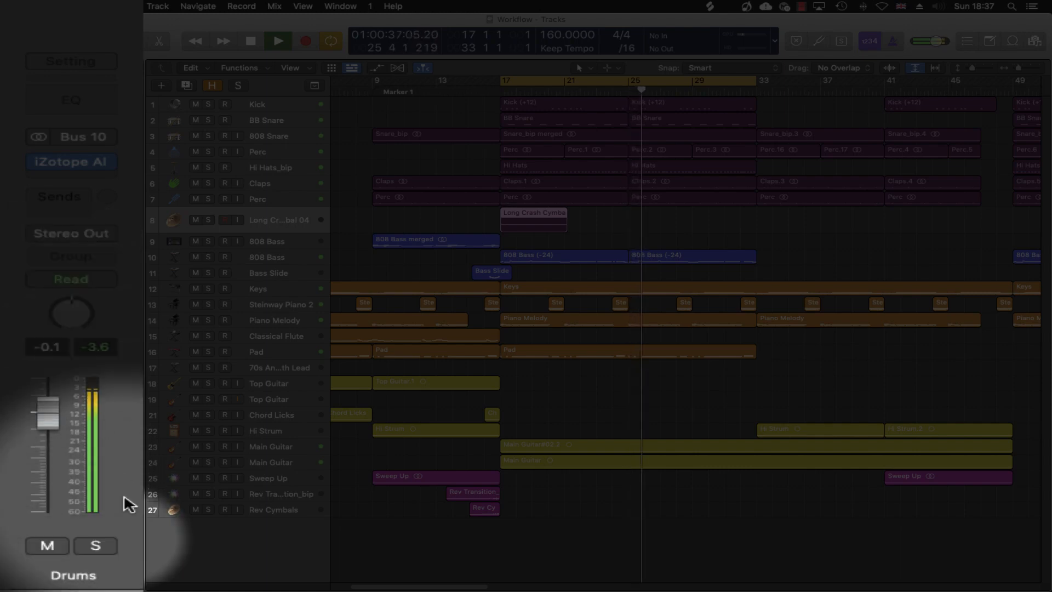
- Compare the mix with the Drums bus muted, unmuted and soloed, and stop playback
left_click(47, 545)
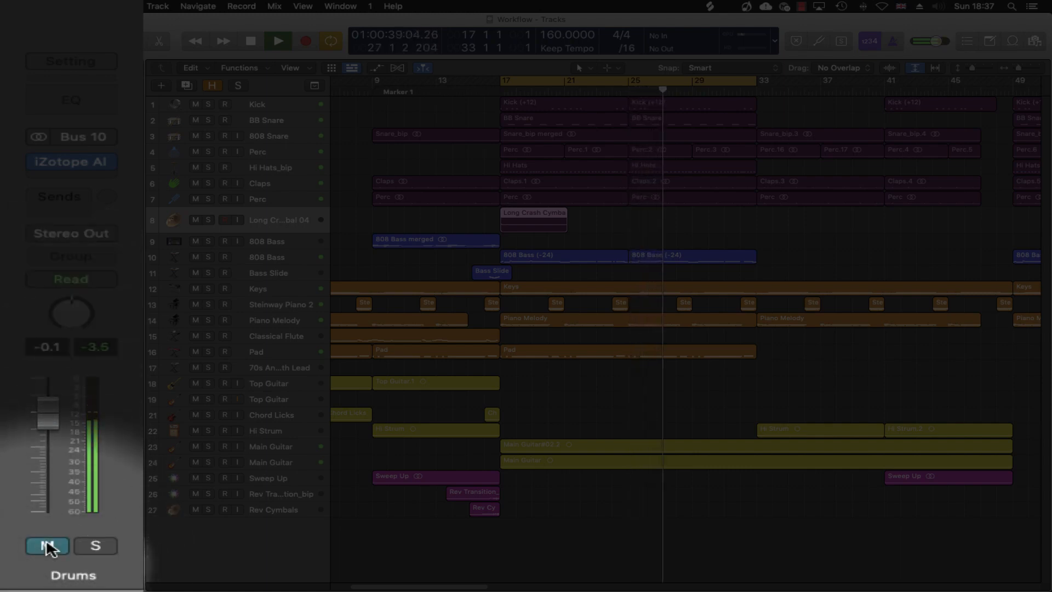
left_click(49, 546)
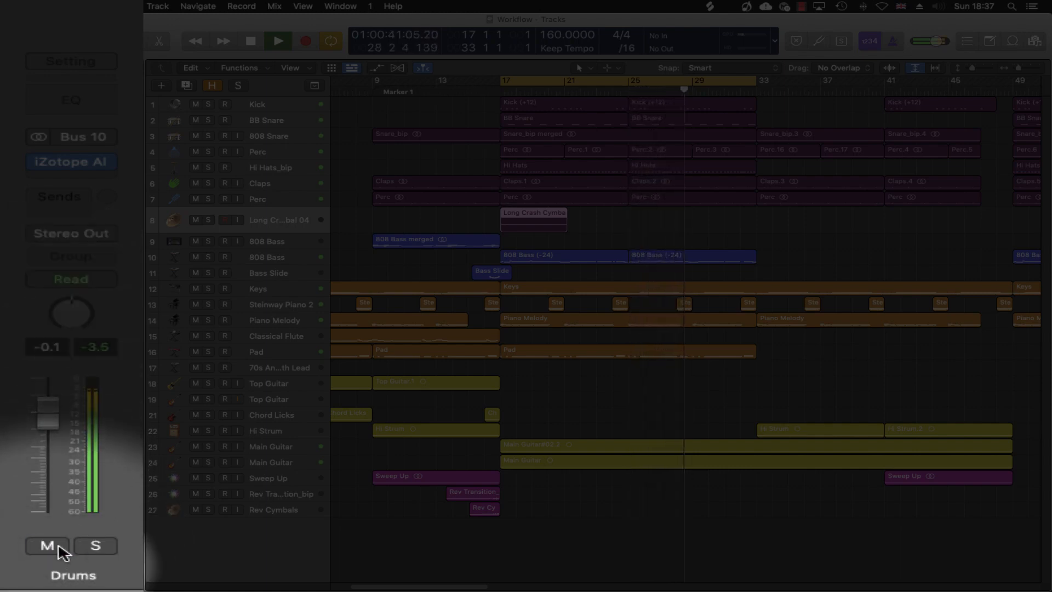
left_click(85, 547)
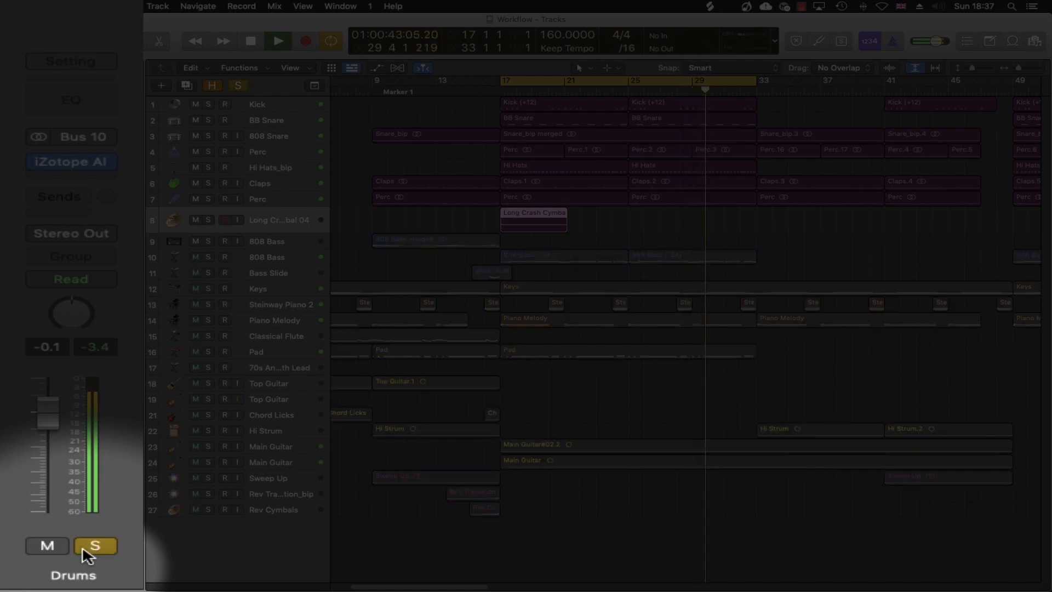
key("space")
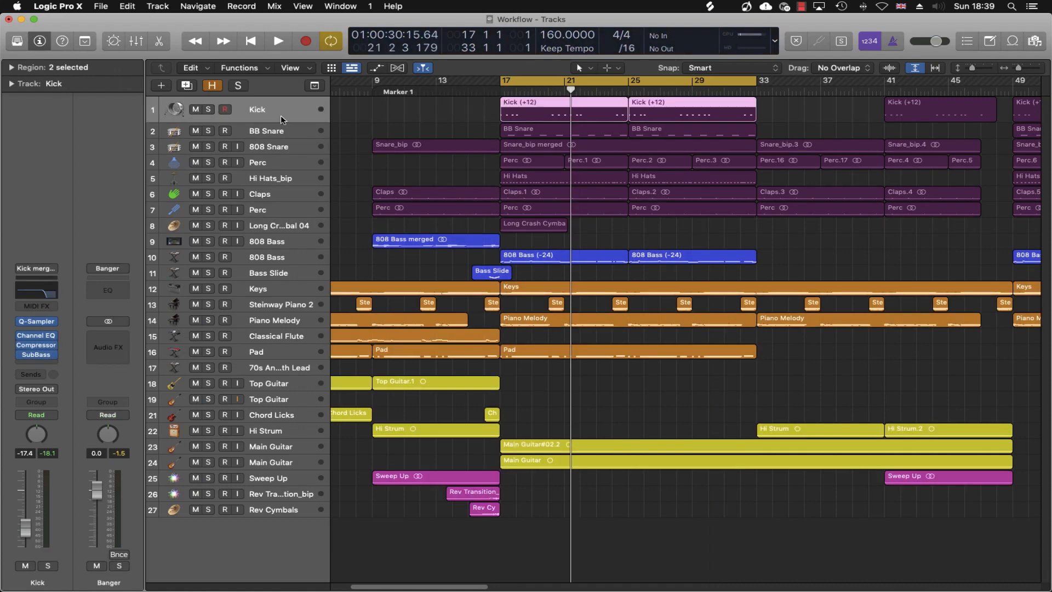
- Step down through the drum tracks and back to Kick, examining each channel strip's output
key("Down")
key("Down")
key("Down")
key("Down")
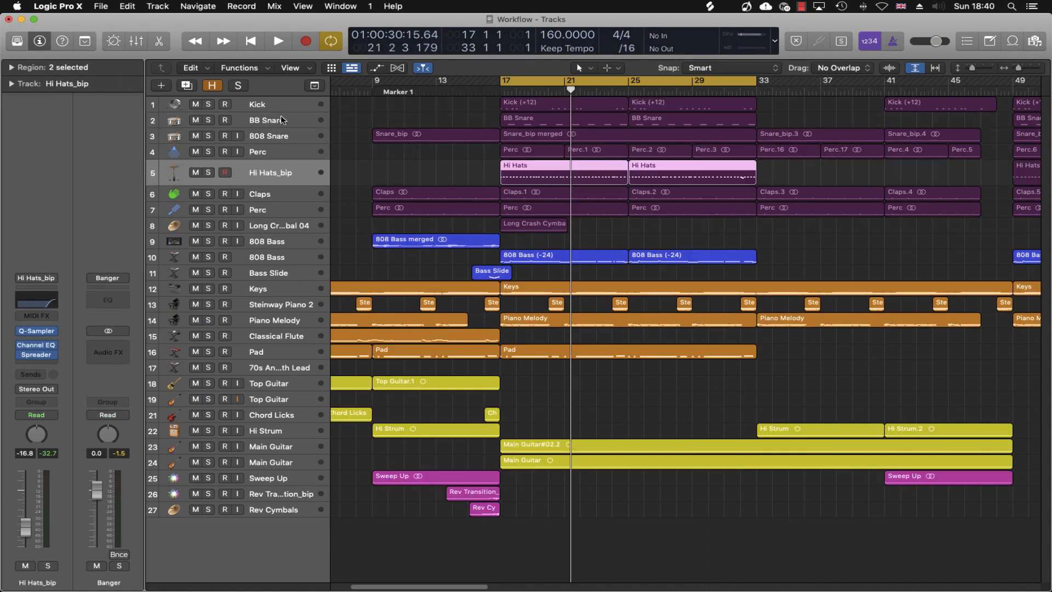
key("Down")
key("Down")
key("Down")
key("Up")
key("Up")
key("Up")
key("Up")
key("Up")
key("Up")
key("Up")
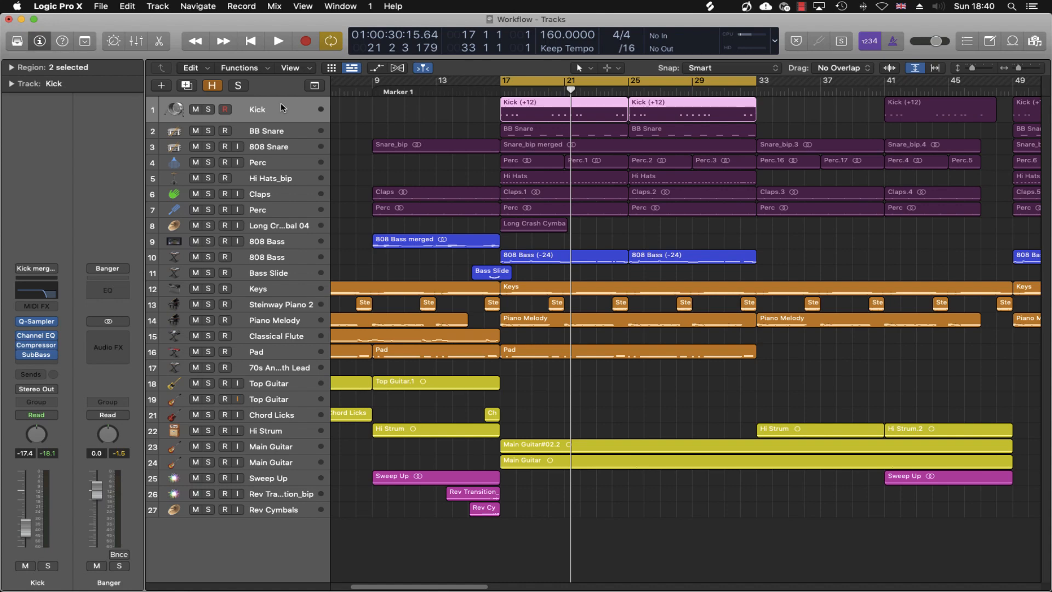
- Route all drum tracks from Kick to the long crash cymbal to Bus 10 and confirm the bus name Drums
key("shift+Down")
key("shift+Down")
key("shift+Down")
key("shift+Down")
key("shift+Down")
key("shift+Down")
key("shift+Down")
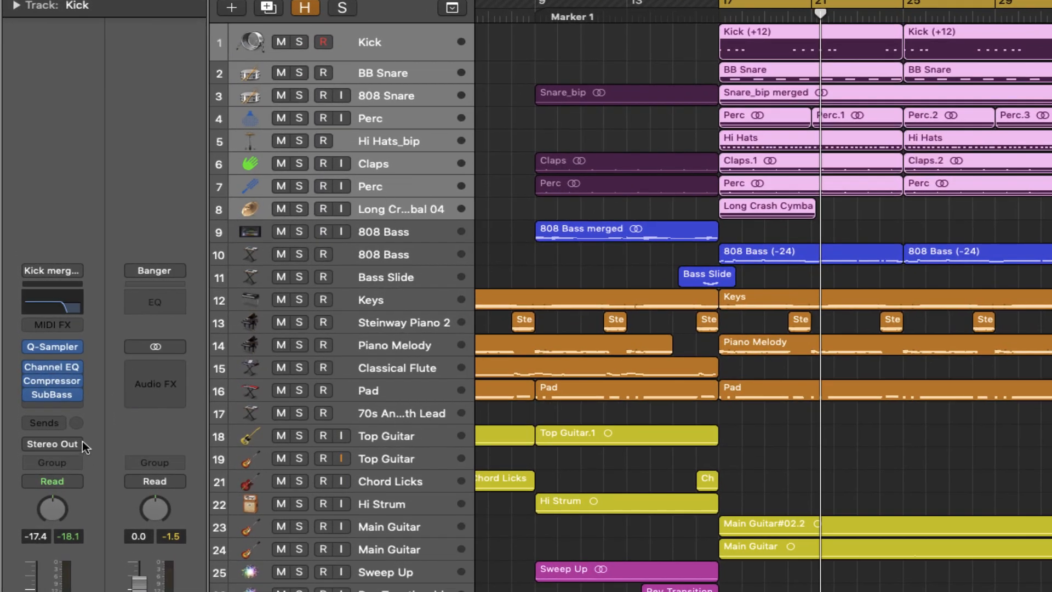
left_click(74, 443)
left_click(75, 443)
left_click(75, 443)
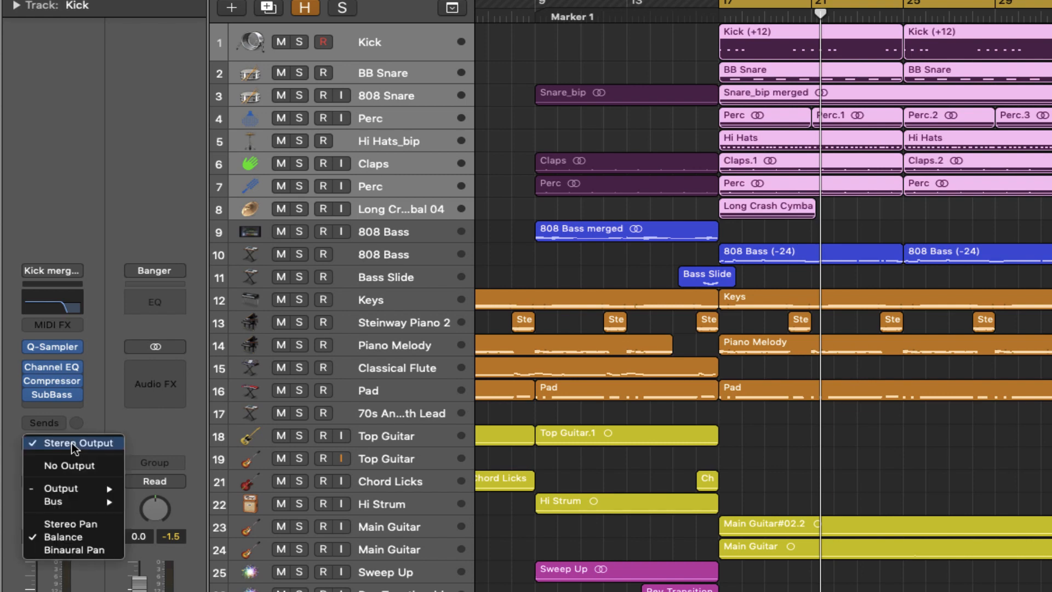
mouse_move(83, 500)
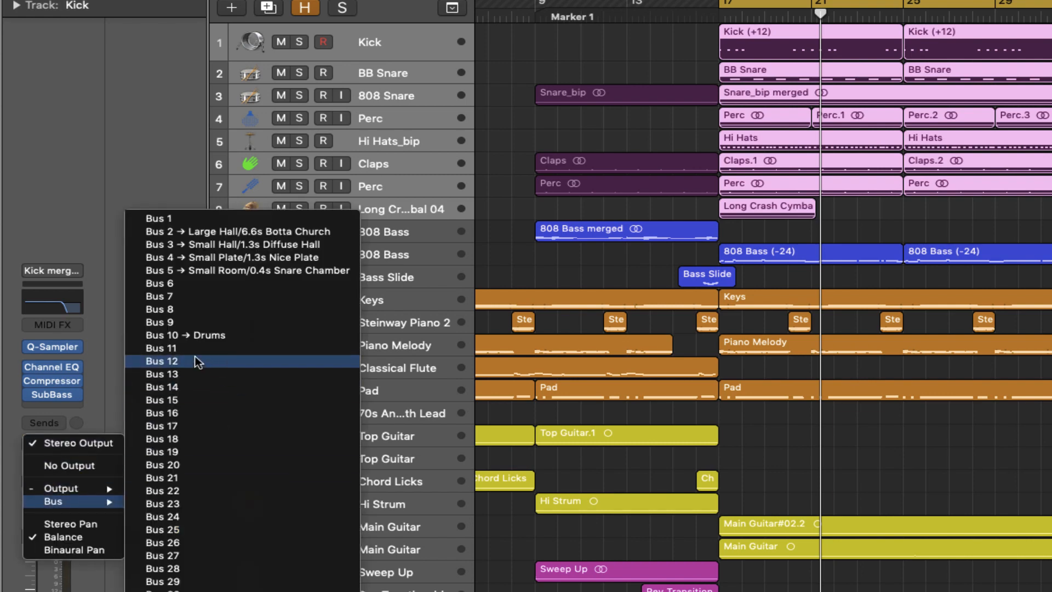
left_click(162, 337)
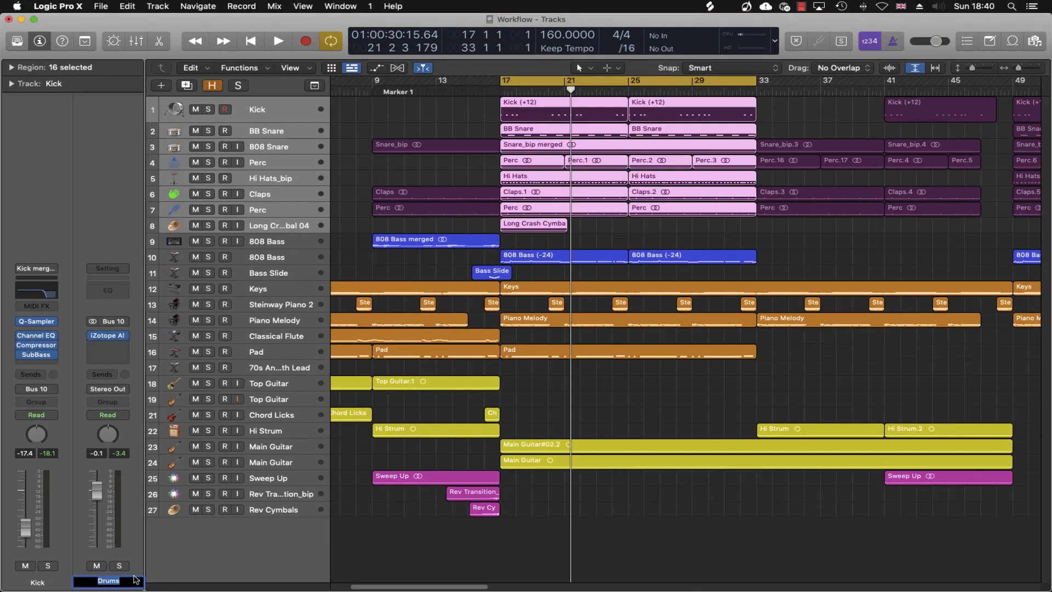
key("Return")
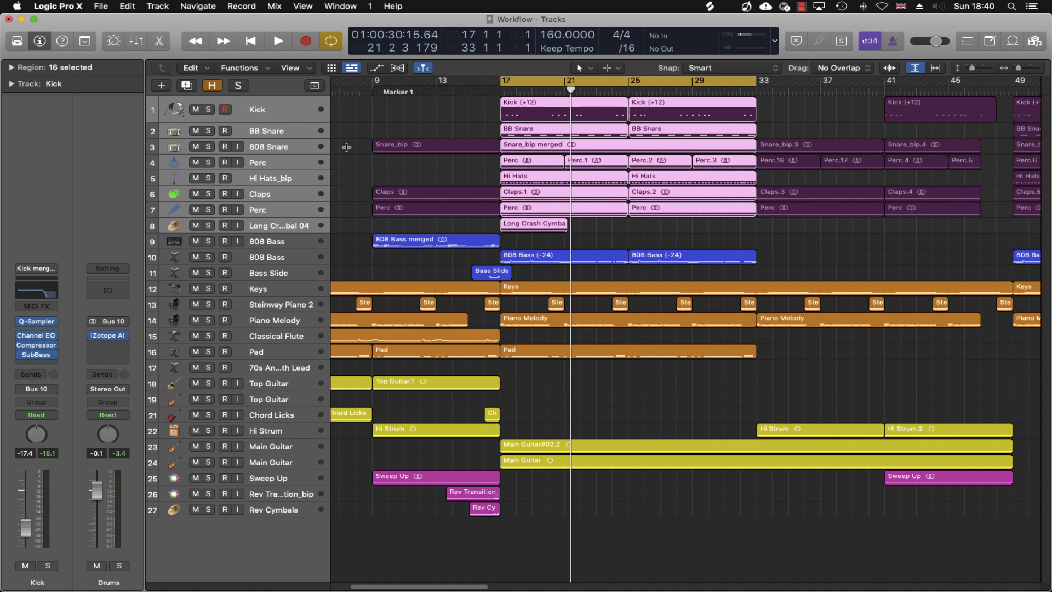
- Undo the routing of the drum tracks to Bus 10 and clear the multiple-track selection
key("super+z")
left_click(327, 126)
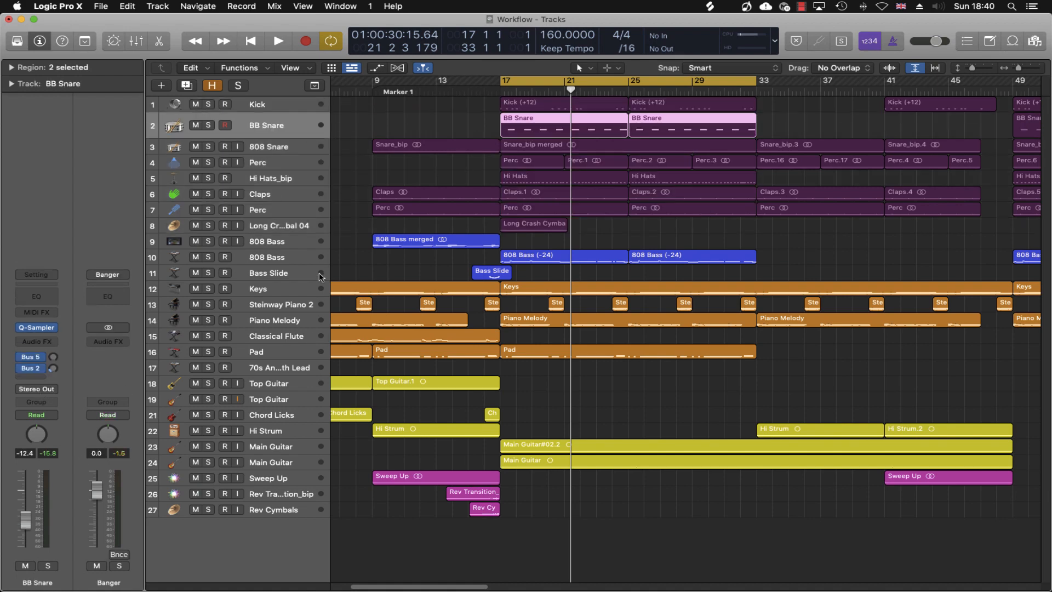
- Group the drum tracks from Kick to the long crash cymbal into a Summing Stack and expand it
left_click(285, 103)
key("shift+Down")
key("shift+Down")
key("shift+Down")
key("shift+Down")
key("shift+Down")
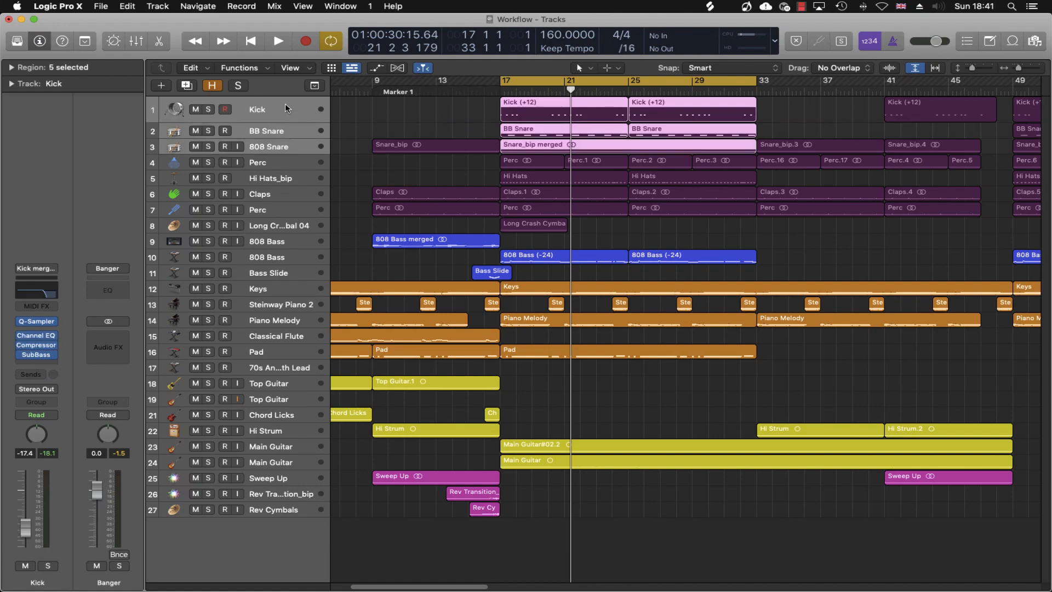
key("shift+Down")
key("shift+Down")
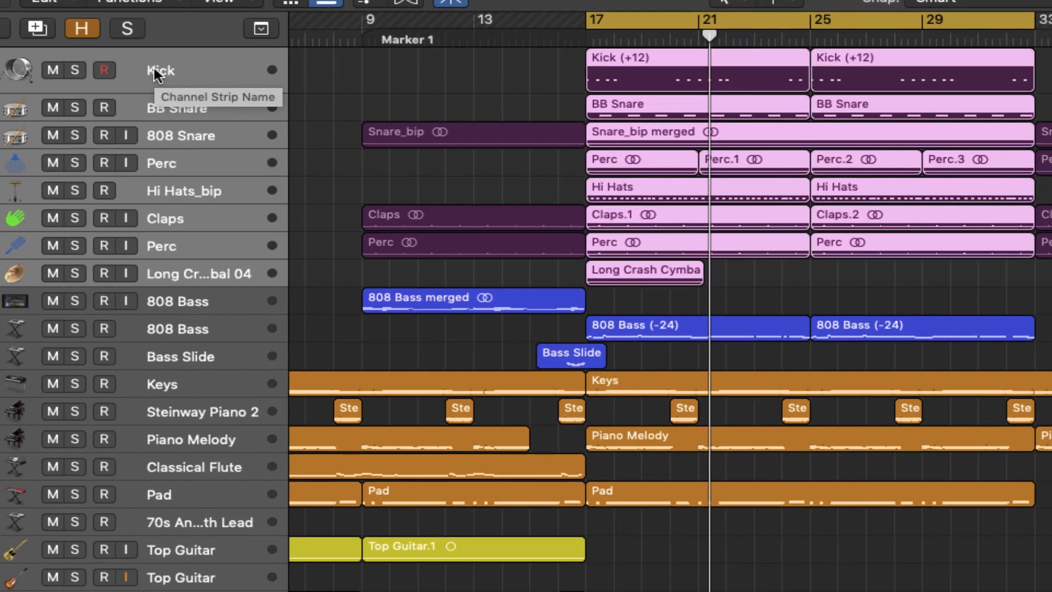
right_click(259, 110)
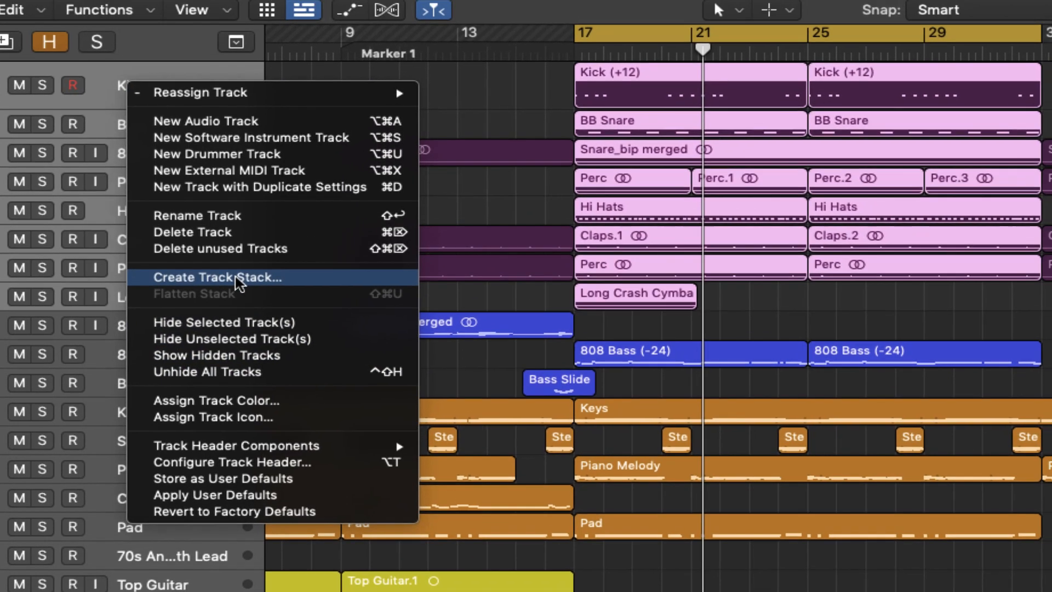
left_click(248, 259)
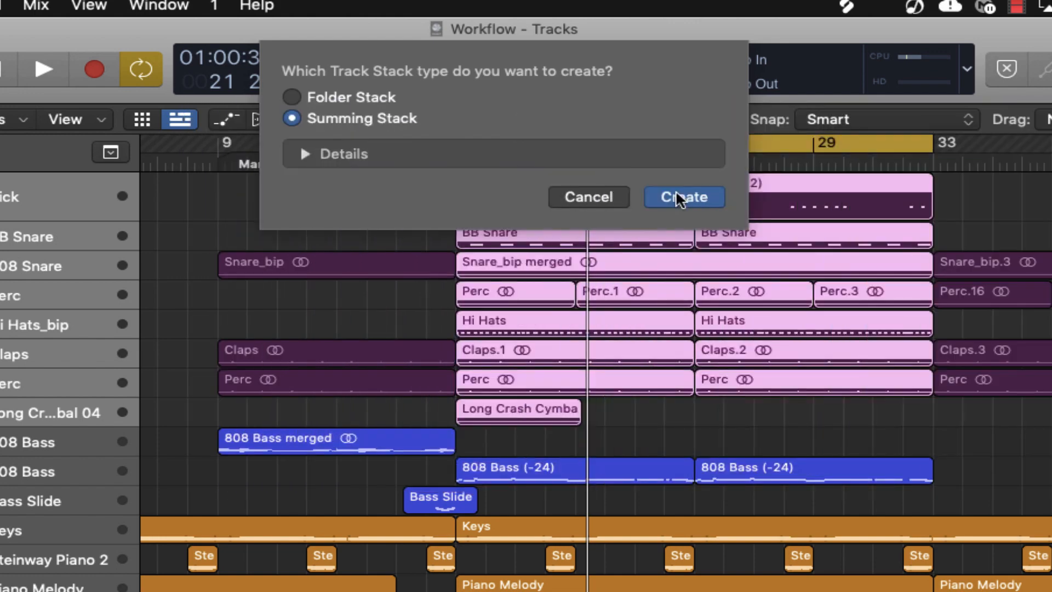
left_click(678, 194)
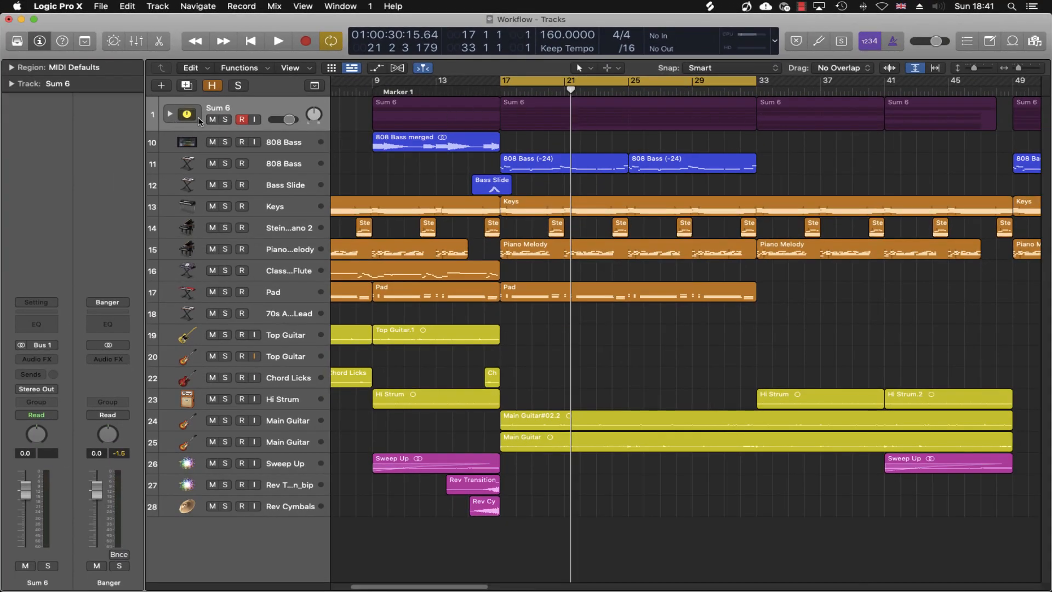
left_click(170, 116)
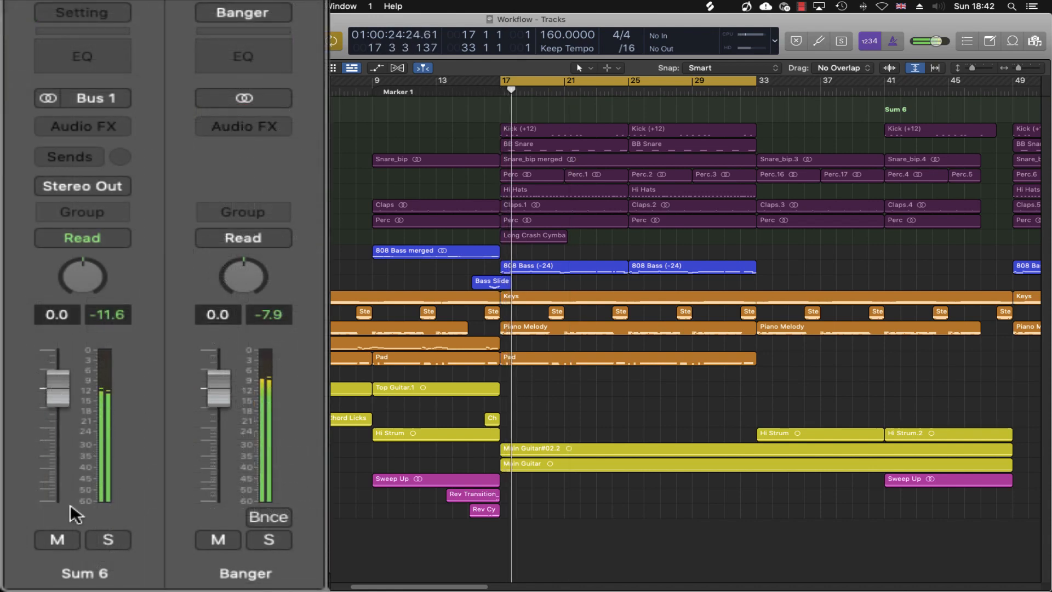
- Compare the mix with the drum summing stack muted, unmuted, soloed and unsoloed
left_click(55, 539)
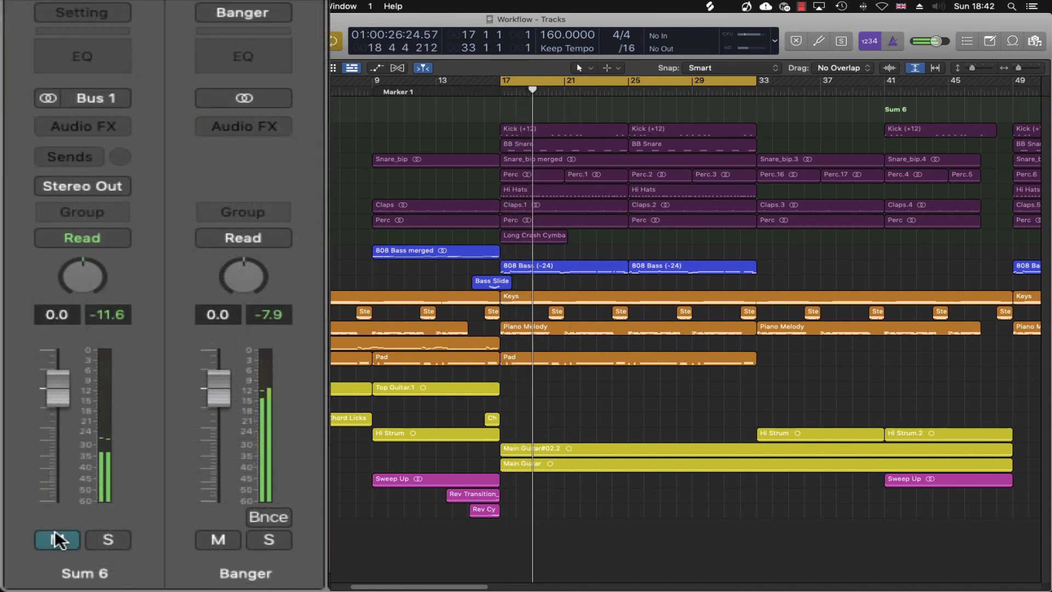
left_click(55, 531)
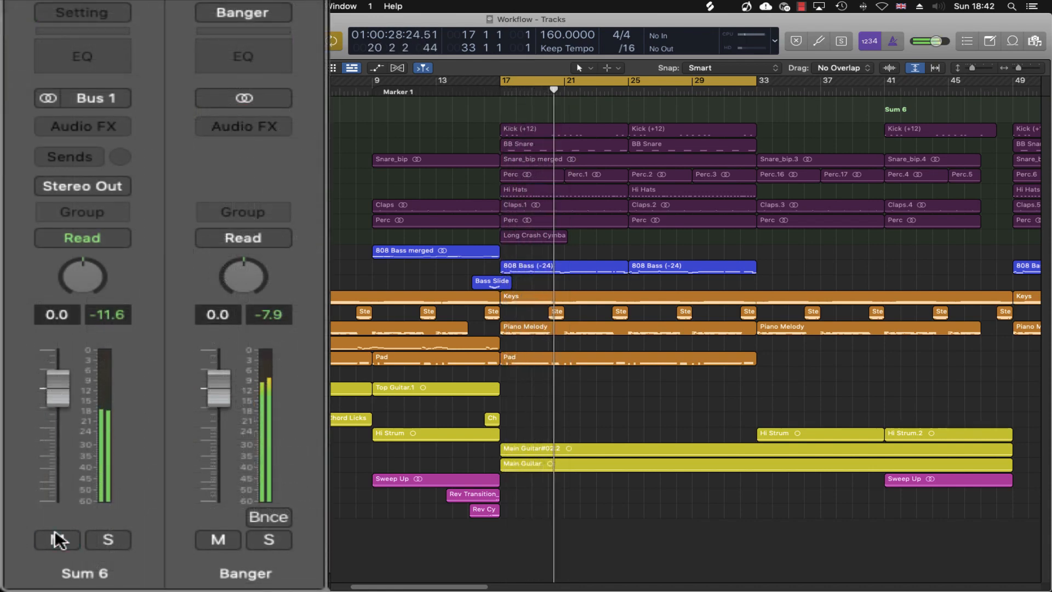
left_click(107, 538)
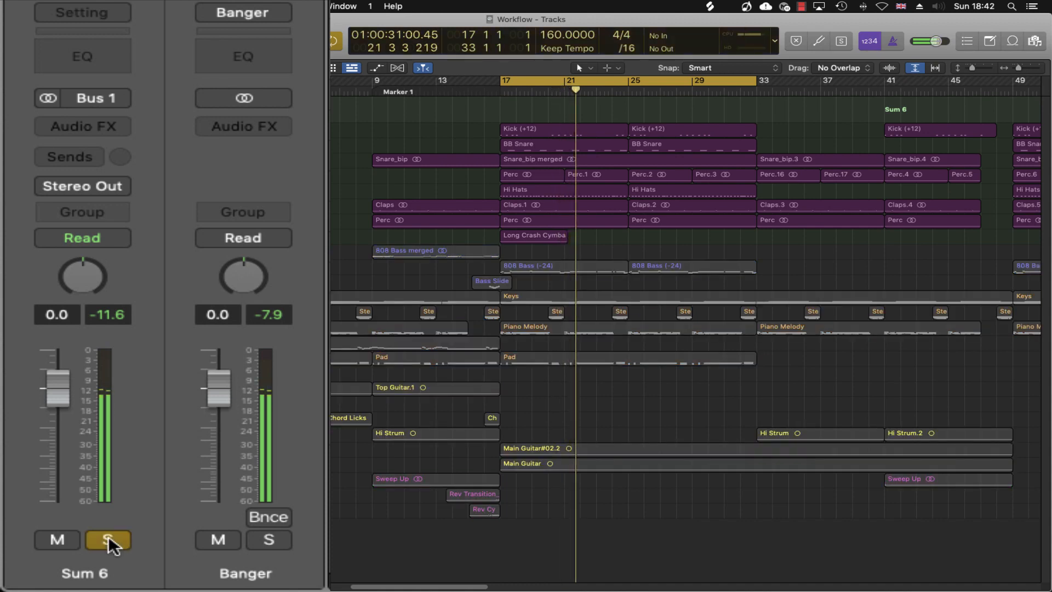
left_click(107, 538)
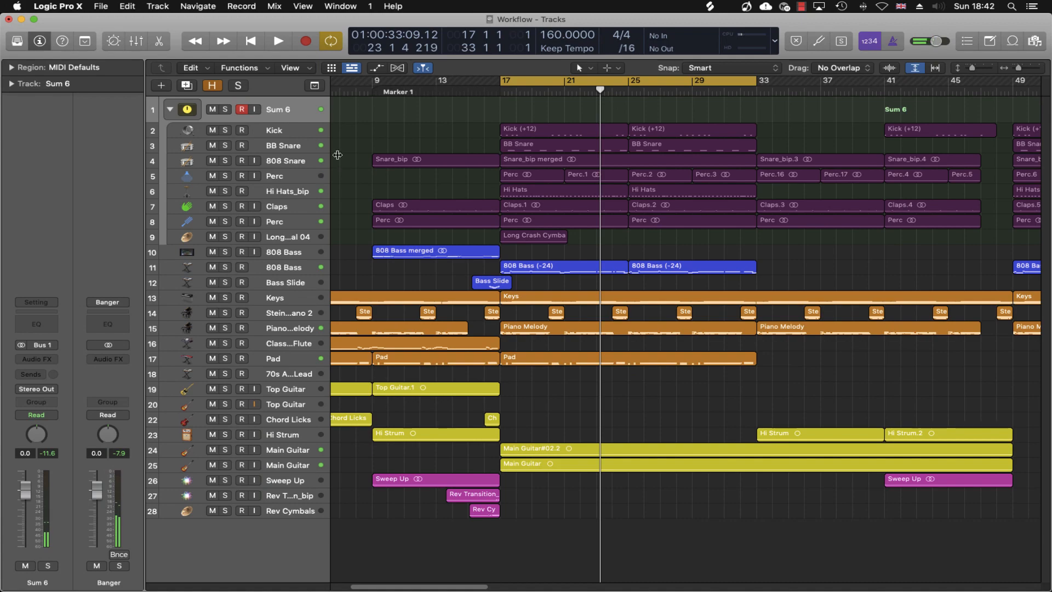
- Undo the summing stack, then group the same drum tracks into a Folder Stack and expand it
key("s")
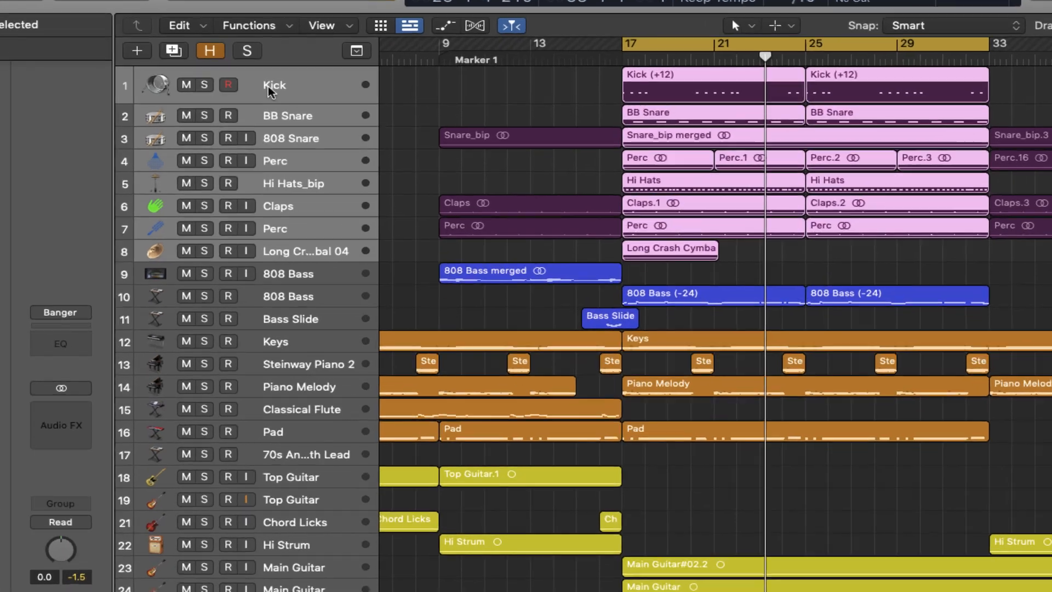
right_click(254, 109)
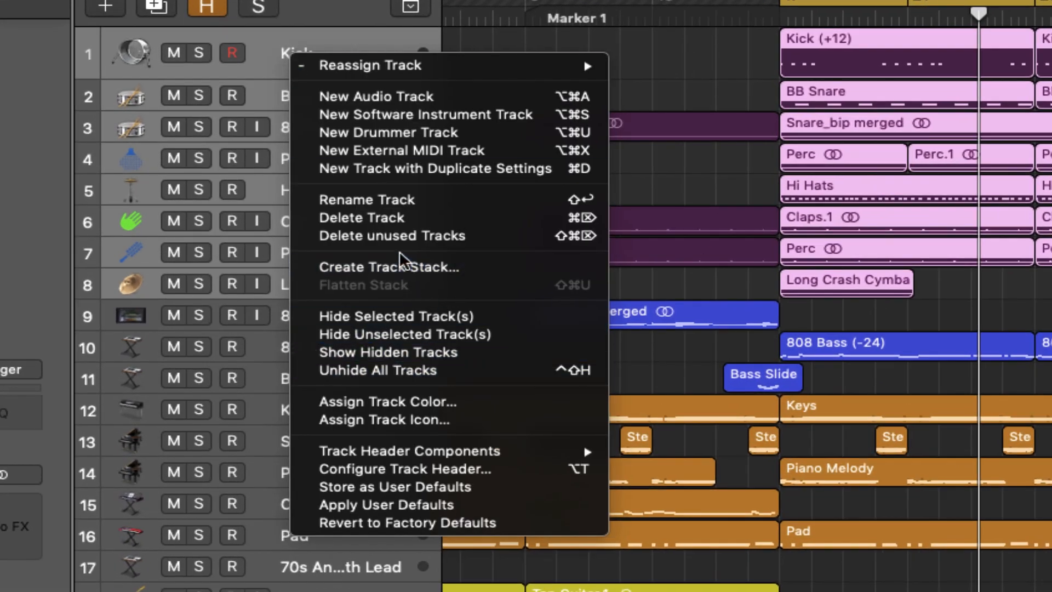
left_click(391, 269)
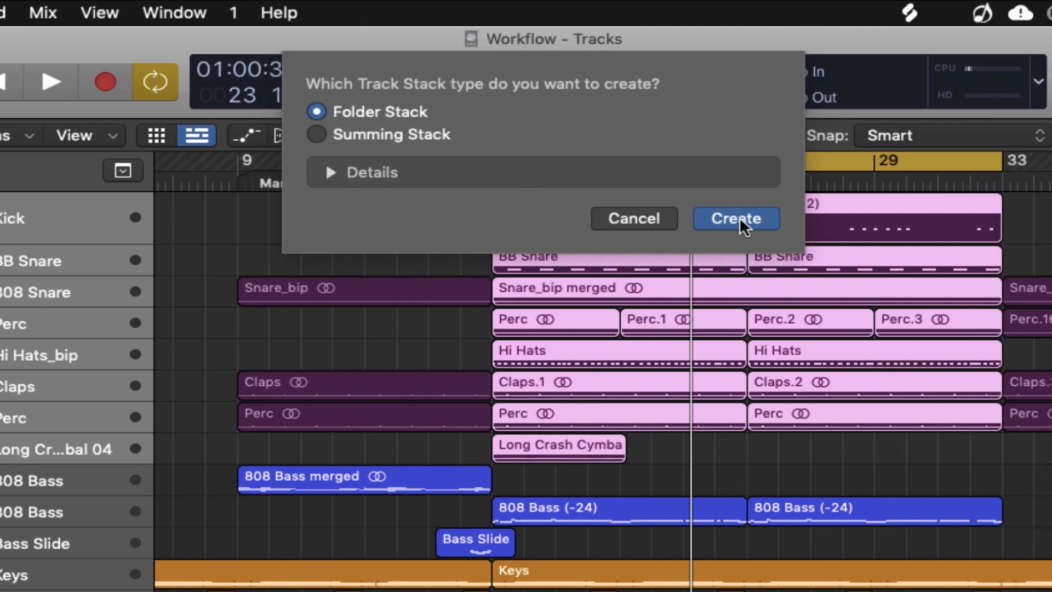
left_click(737, 218)
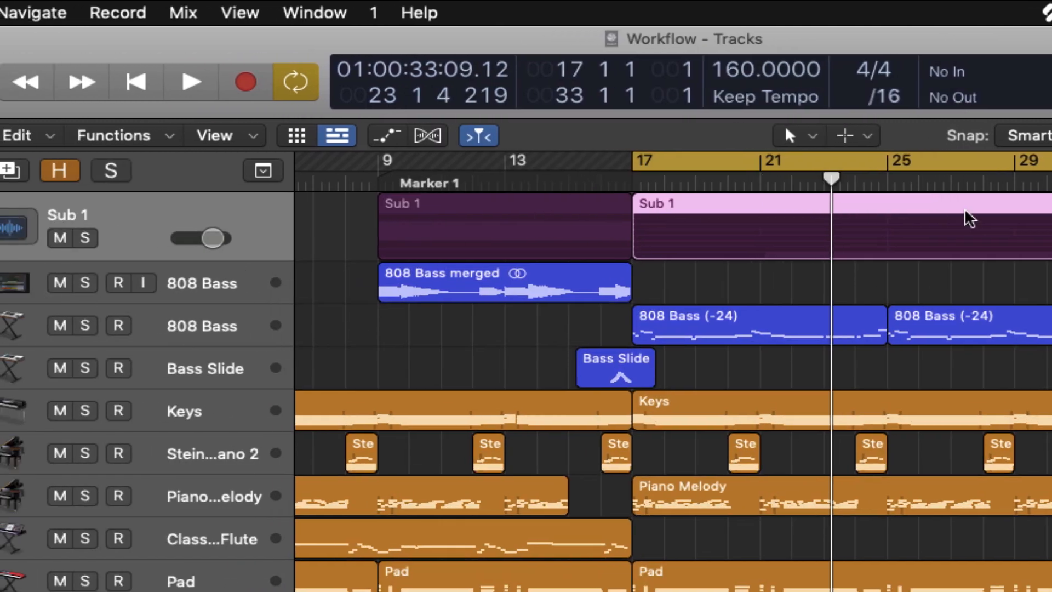
left_click(1, 227)
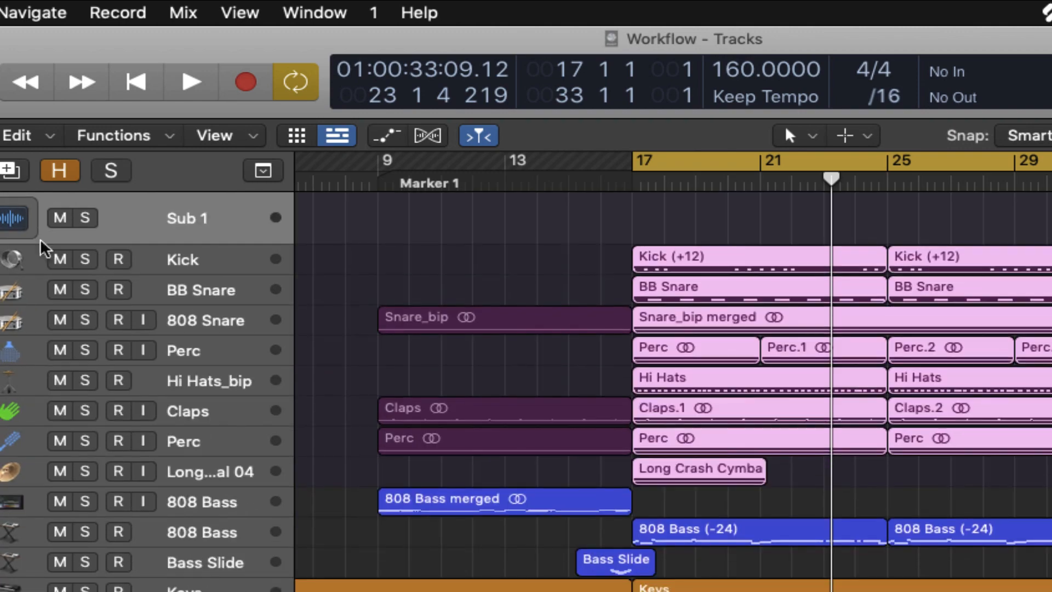
- Examine the channel strips of individual drum tracks in the folder stack, including Kick, BB Snare, 808 Snare and Perc
left_click(198, 320)
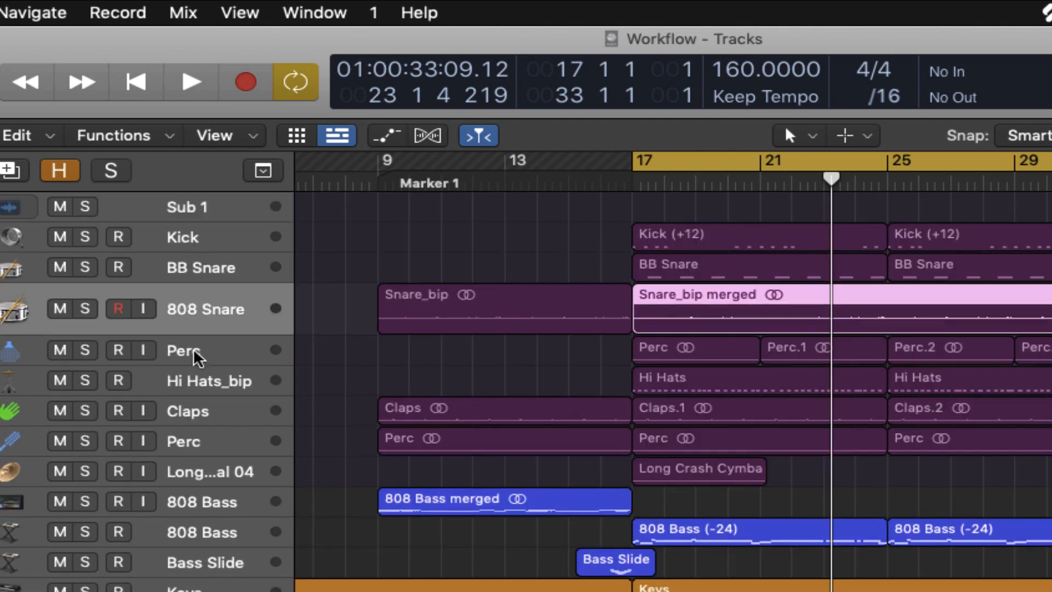
left_click(200, 352)
left_click(196, 241)
left_click(200, 291)
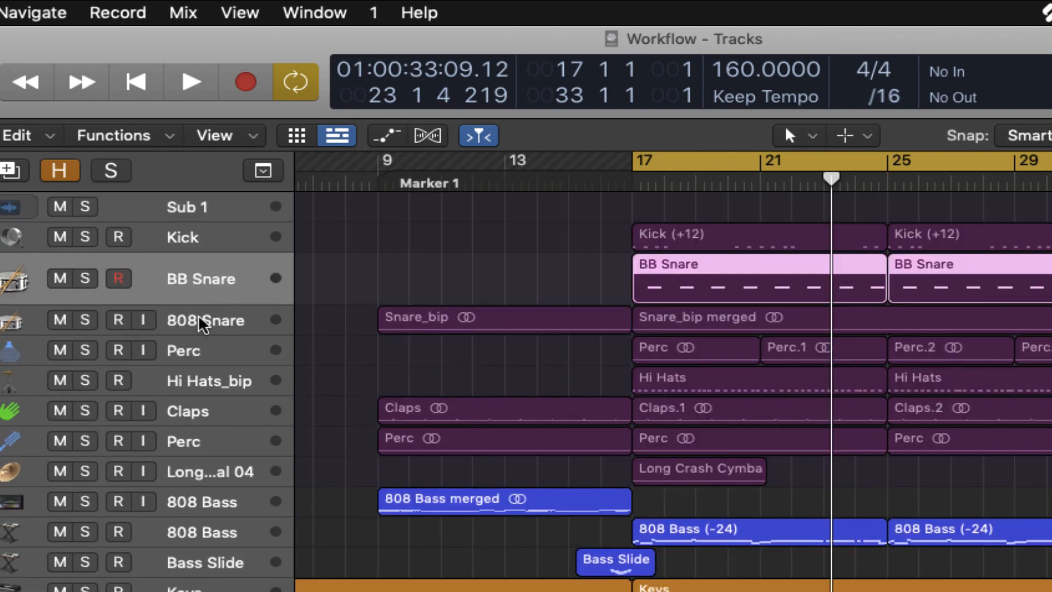
left_click(204, 313)
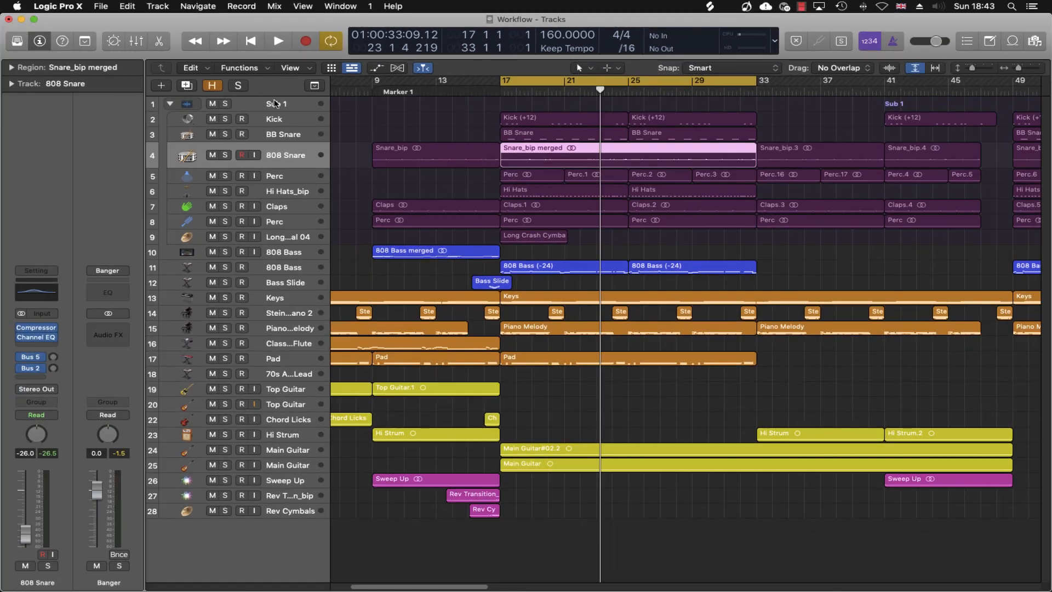
- Start playback and lower the drum folder stack's volume to -0.3 dB
left_click(275, 104)
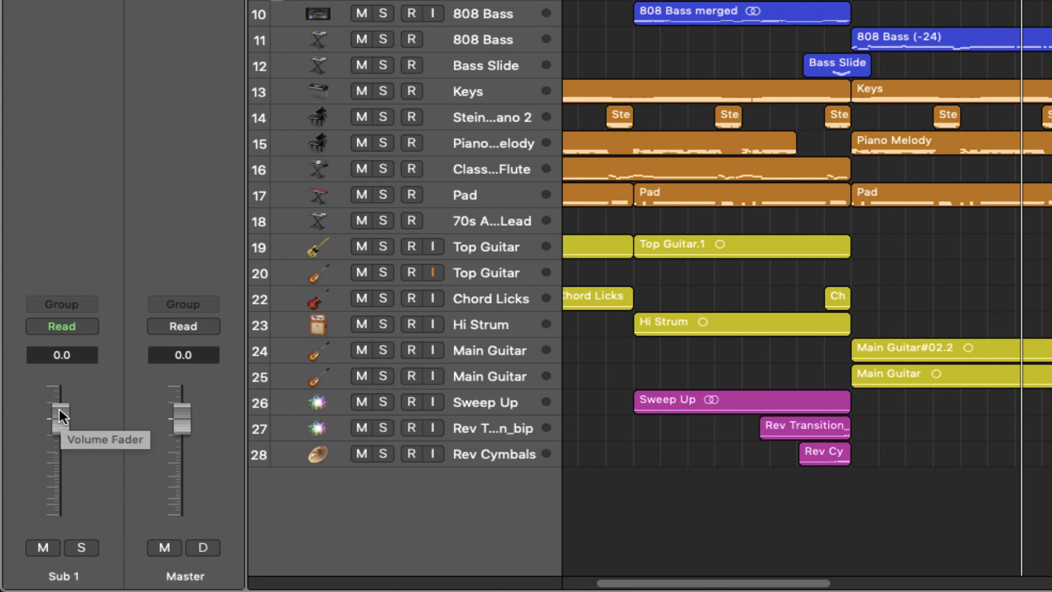
key("space")
mouse_move(59, 409)
left_mouse_down()
mouse_move(60, 518)
mouse_move(59, 420)
left_mouse_up()
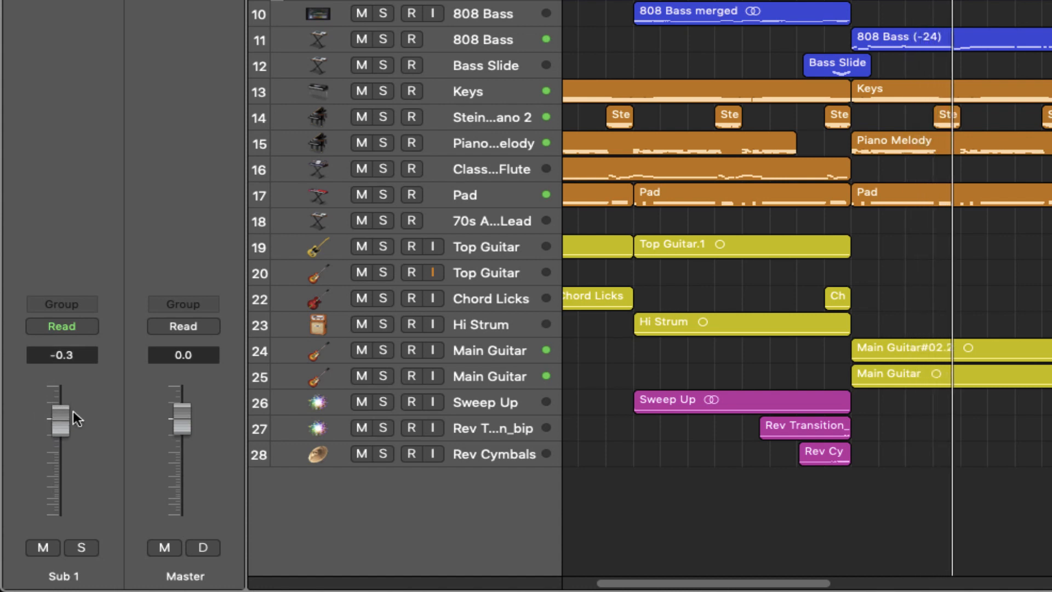